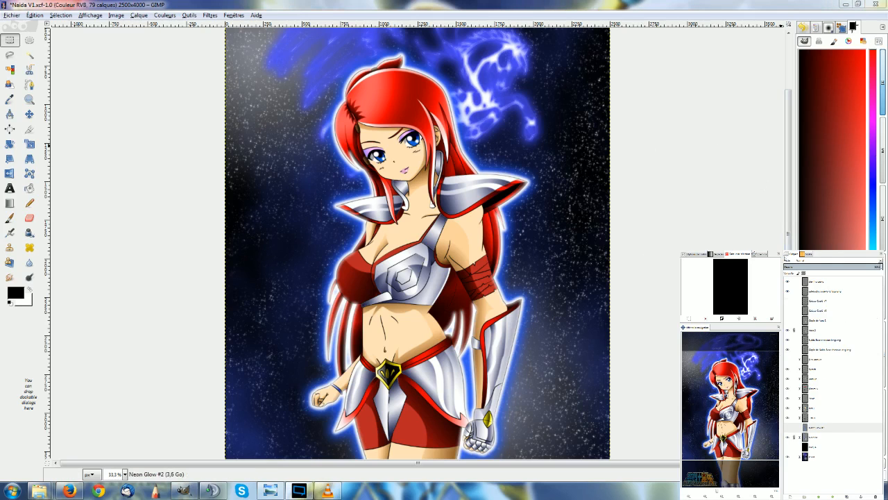
# Step: Show the black background layer, hide the blue glow layer and inspect the white aura around the character's shoulder armour and hair
pyautogui.click(808, 428)
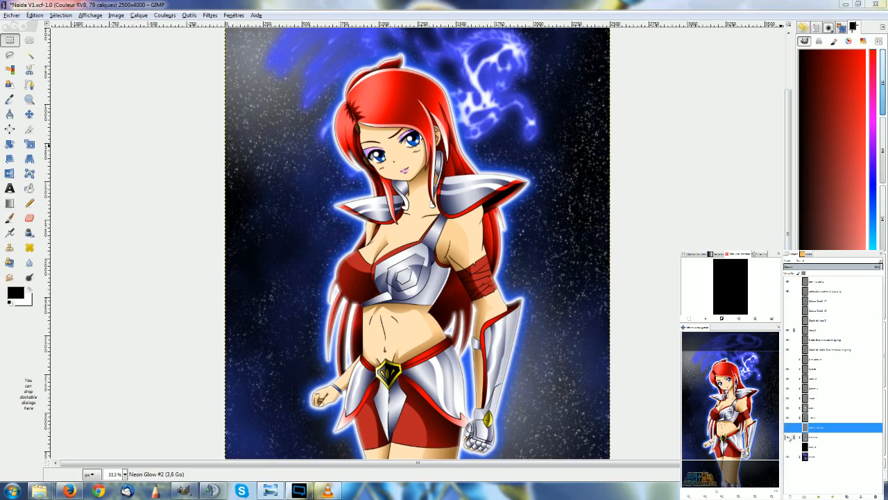
pyautogui.scroll(3, 656, 159)
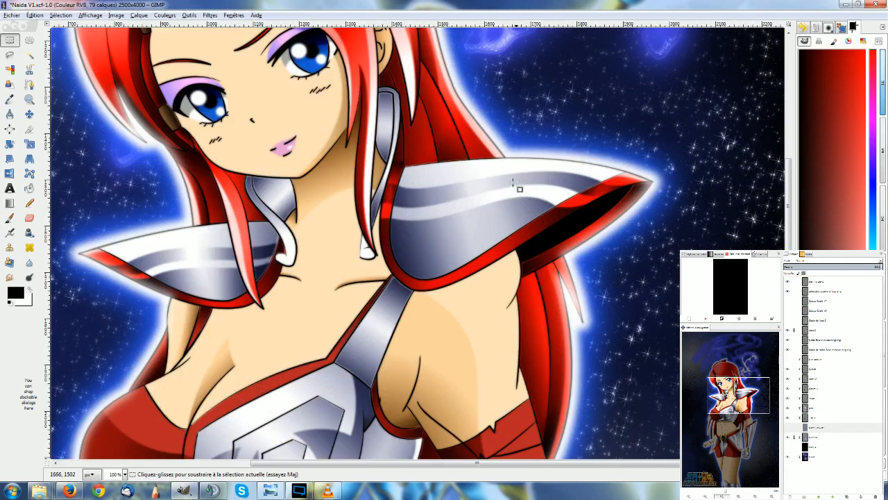
pyautogui.scroll(1, 603, 184)
pyautogui.scroll(-2, 604, 184)
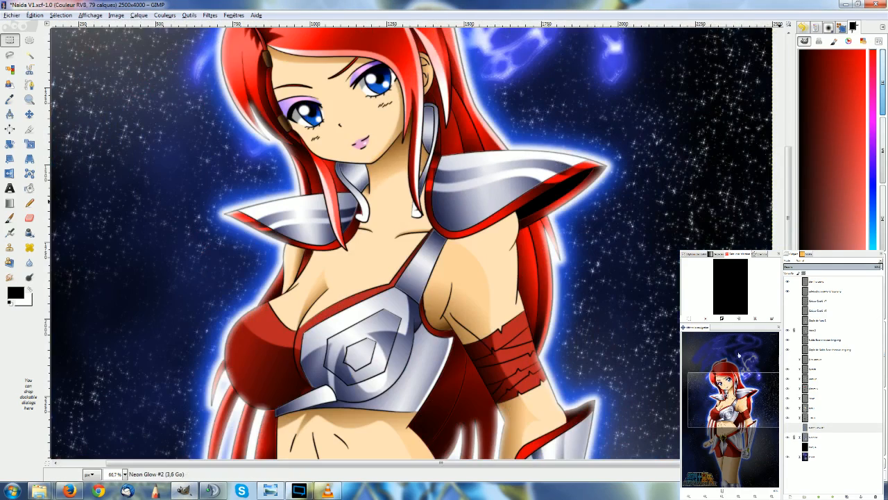
pyautogui.click(816, 447)
pyautogui.click(787, 447)
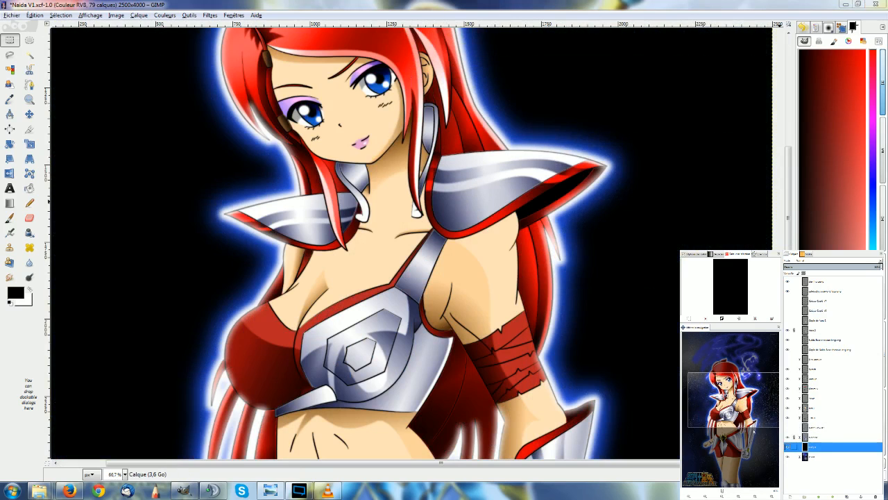
pyautogui.click(788, 437)
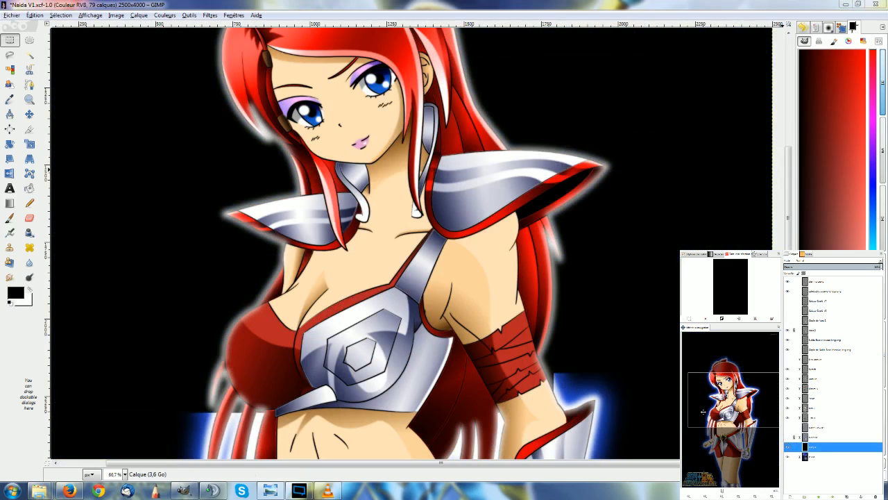
pyautogui.scroll(3, 596, 165)
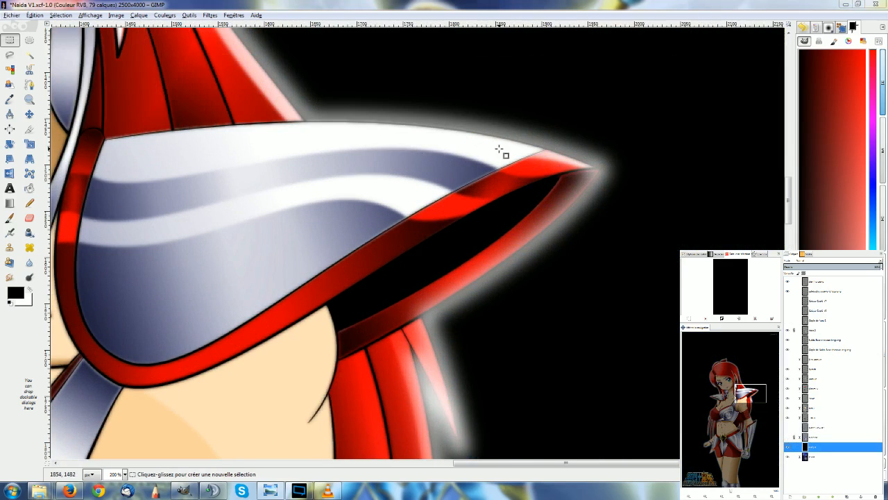
pyautogui.scroll(-3, 500, 149)
pyautogui.scroll(-1, 500, 148)
pyautogui.scroll(1, 630, 153)
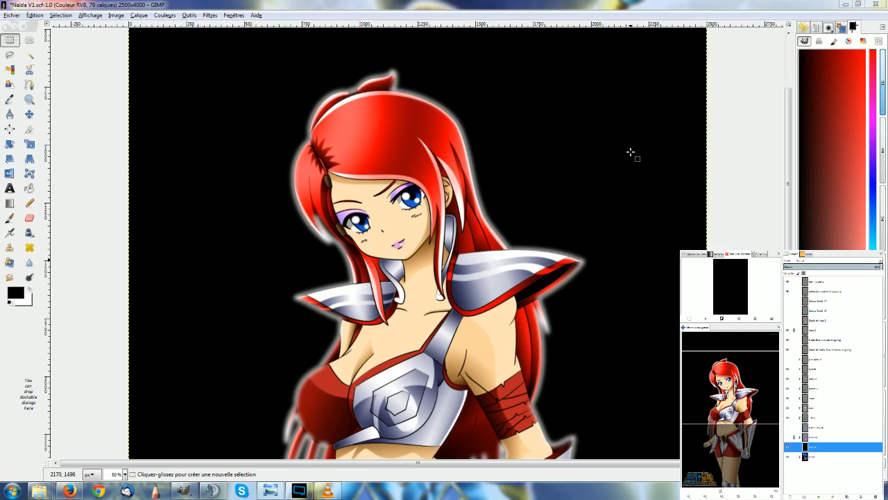
# Step: Toggle the Aura 2 and black background layers off and on, and show the blue glow layer again
pyautogui.click(714, 98)
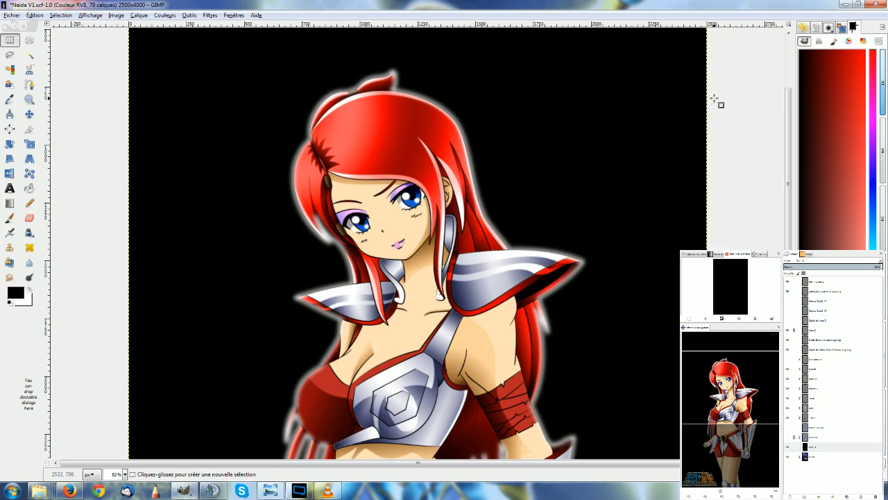
pyautogui.click(787, 331)
pyautogui.click(788, 330)
pyautogui.click(787, 446)
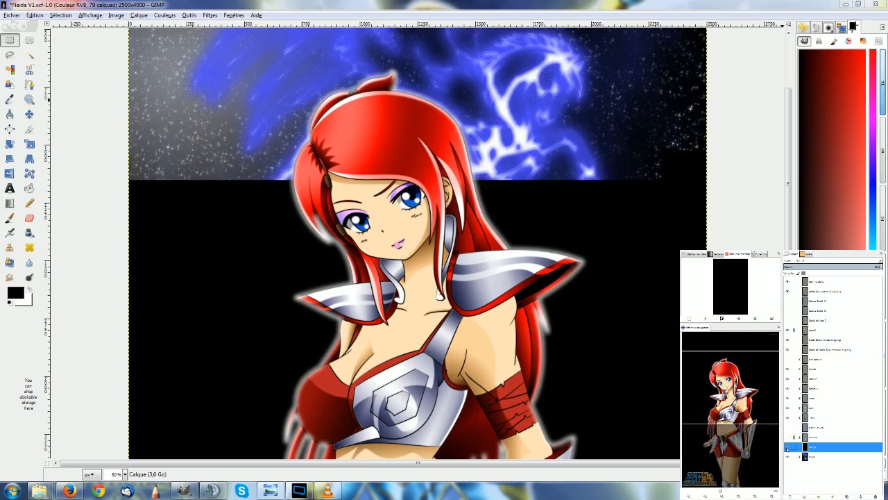
pyautogui.click(787, 447)
pyautogui.click(787, 437)
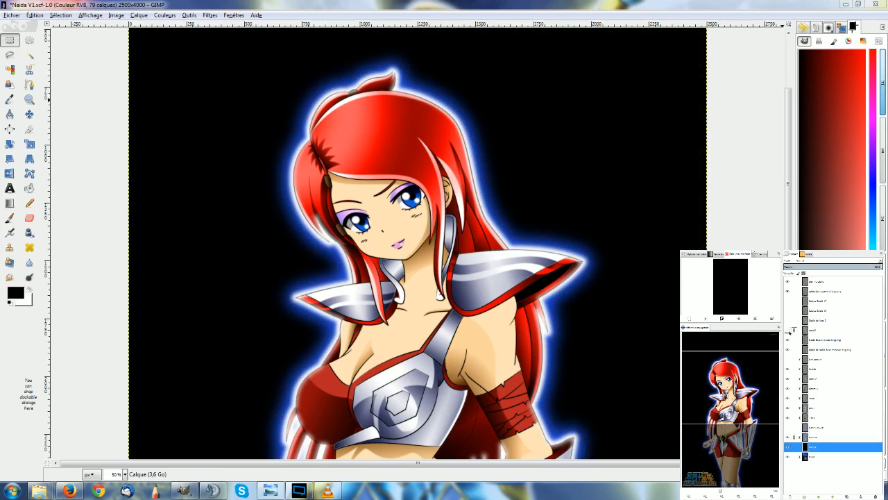
# Step: Compare the character with and without the white aura by toggling Aura 2, leaving that layer hidden
pyautogui.click(788, 331)
pyautogui.click(787, 331)
pyautogui.click(788, 331)
pyautogui.click(788, 332)
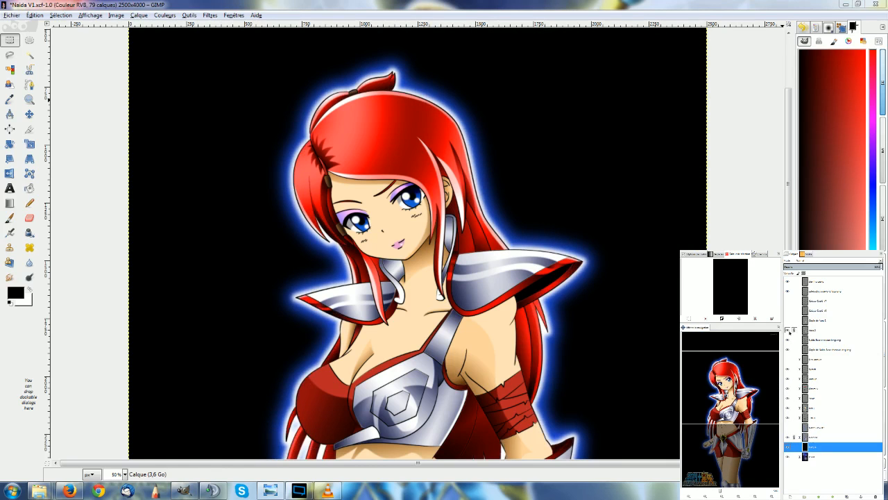
pyautogui.click(788, 331)
pyautogui.click(788, 332)
pyautogui.scroll(-6, 471, 198)
pyautogui.scroll(6, 612, 196)
# Step: Hide the blue glow layer and create a transparent layer named Aura directly above Aura 2
pyautogui.click(788, 437)
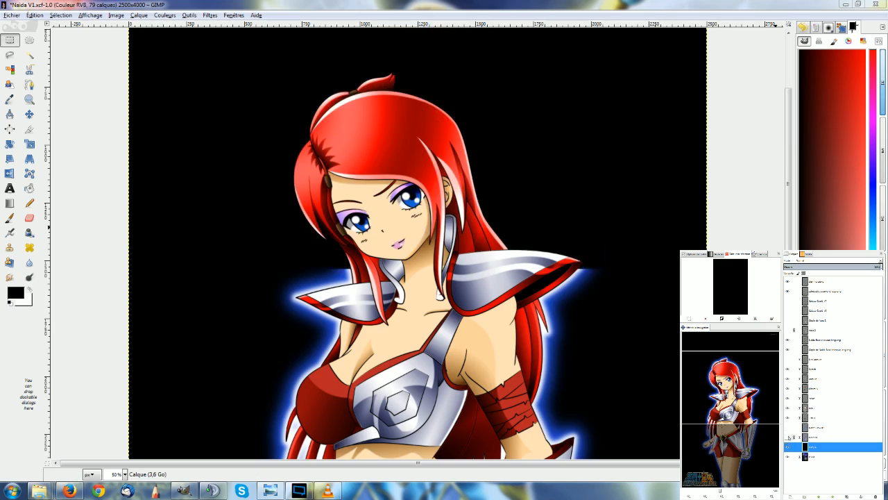
pyautogui.click(794, 329)
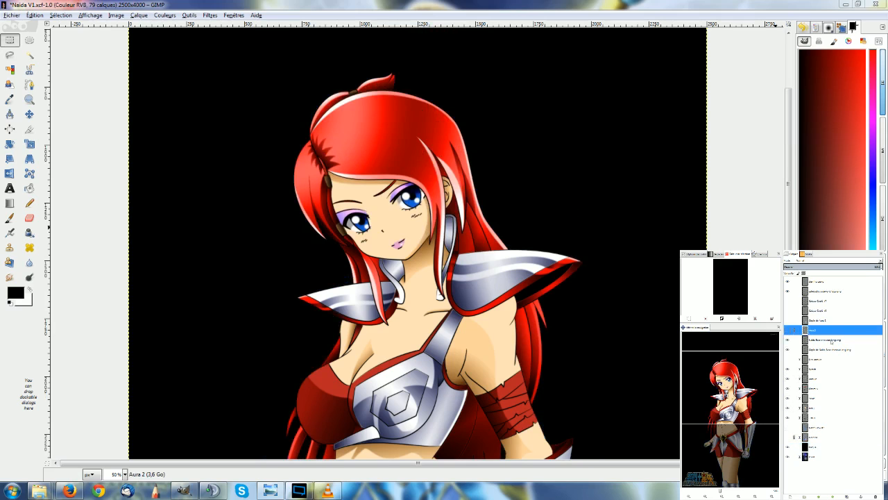
pyautogui.hotkey('shift', 'ctrl', 'd')
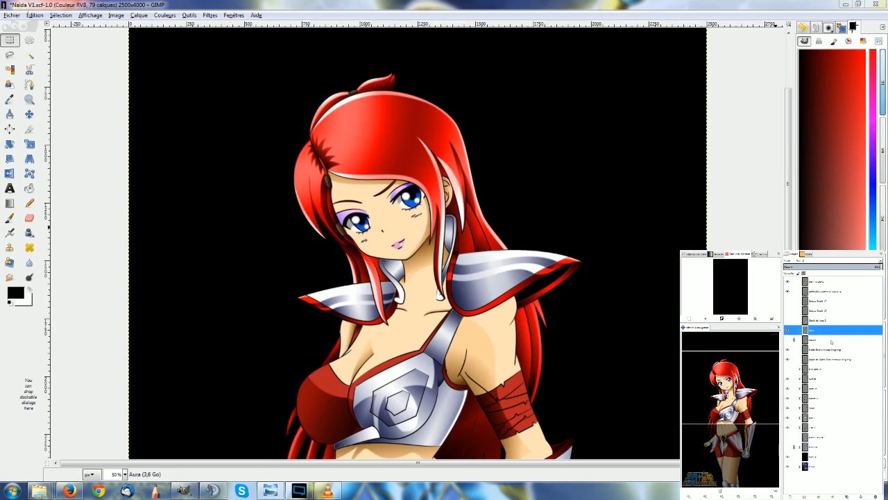
# Step: Hide the black and starry background layers so the character stands on transparency
pyautogui.press('u')
pyautogui.click(788, 456)
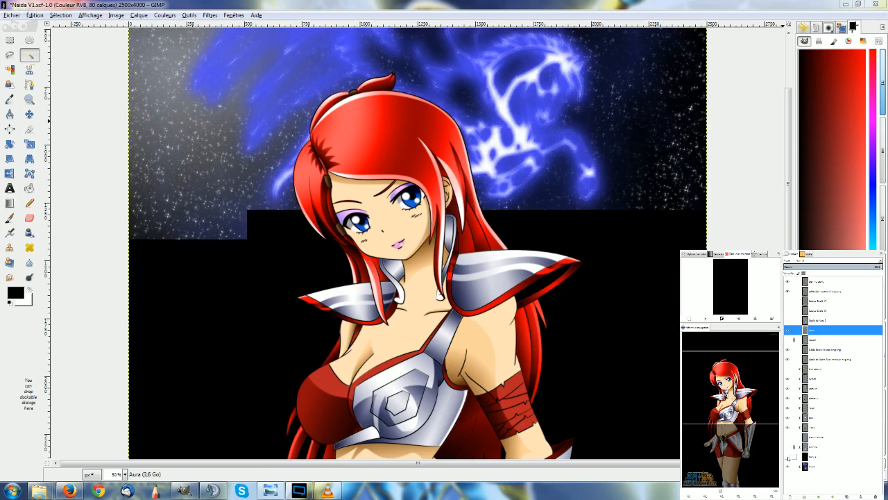
pyautogui.click(787, 466)
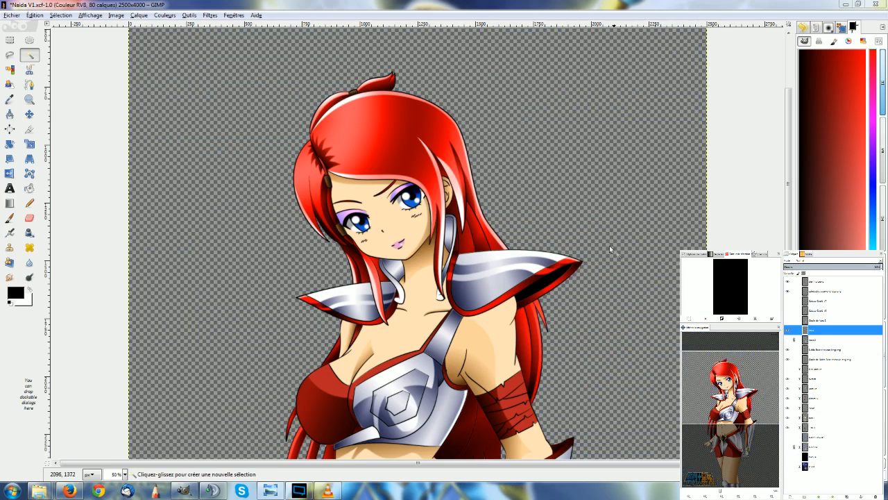
# Step: Fuzzy-select the transparent area around the character on the Naida Base cheveux long.png layer, and invert the selection
pyautogui.click(778, 350)
pyautogui.scroll(-5, 751, 214)
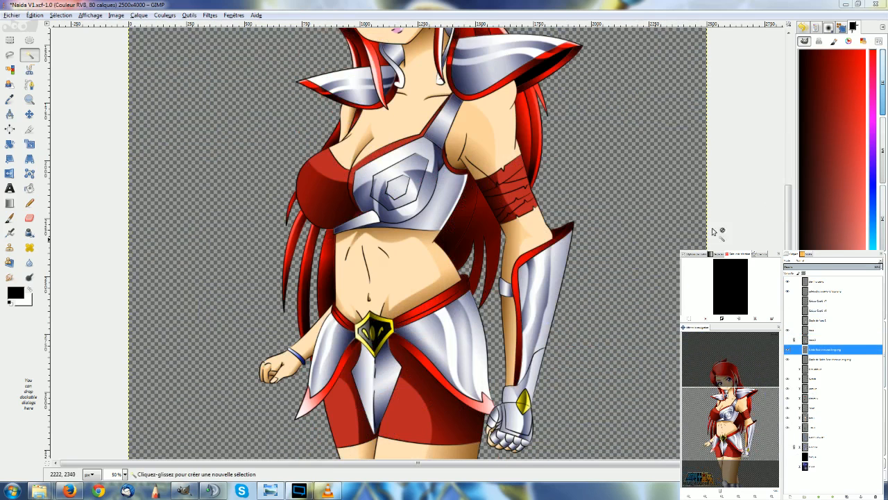
pyautogui.click(600, 231)
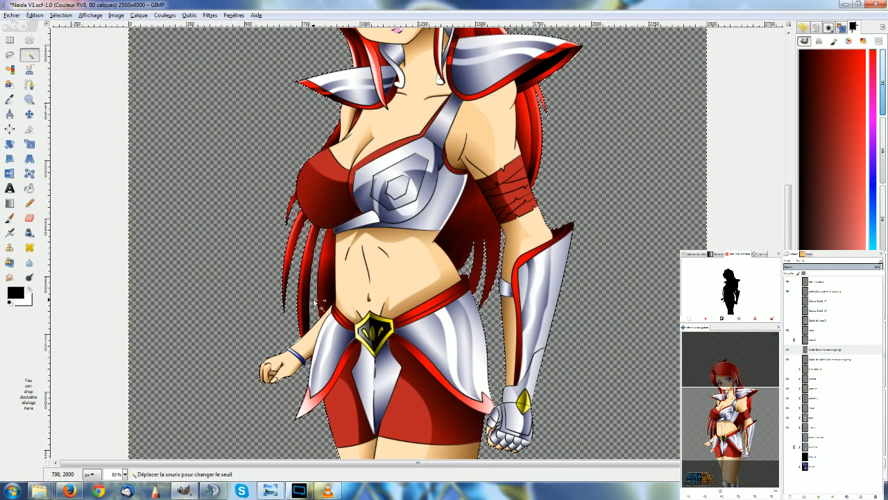
pyautogui.scroll(5, 314, 302)
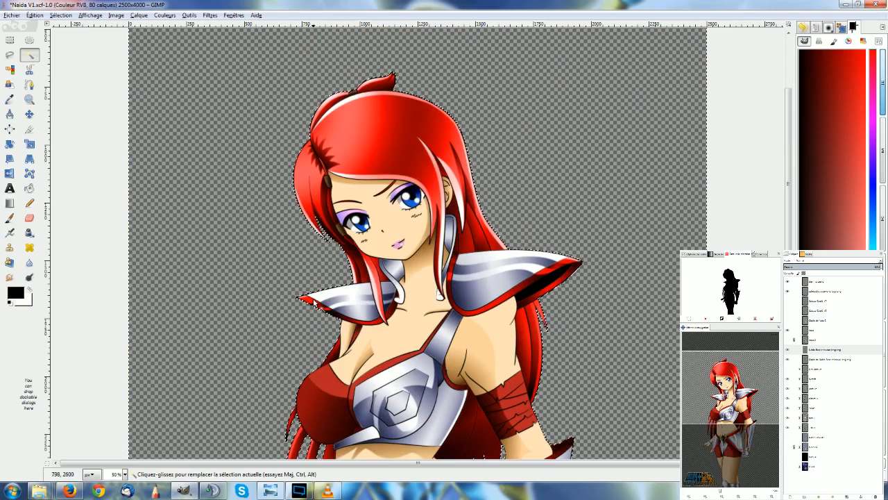
pyautogui.scroll(-8, 313, 302)
pyautogui.scroll(2, 313, 300)
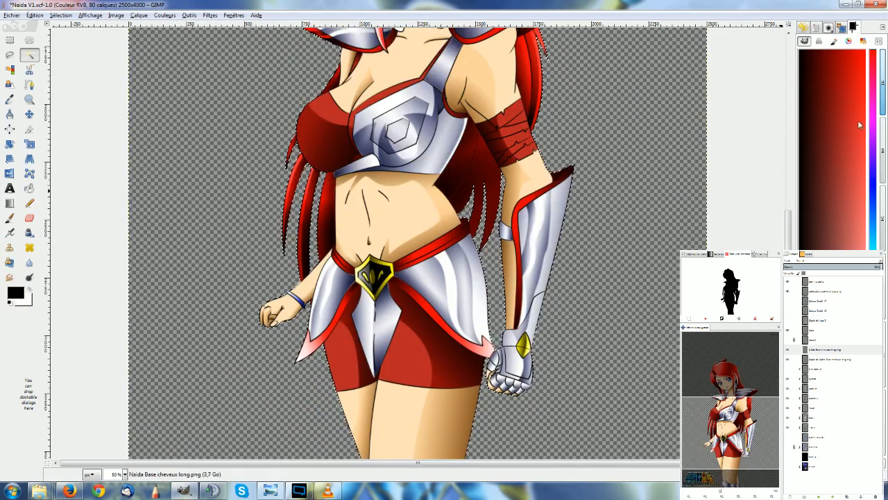
pyautogui.scroll(8, 684, 203)
pyautogui.scroll(-3, 685, 202)
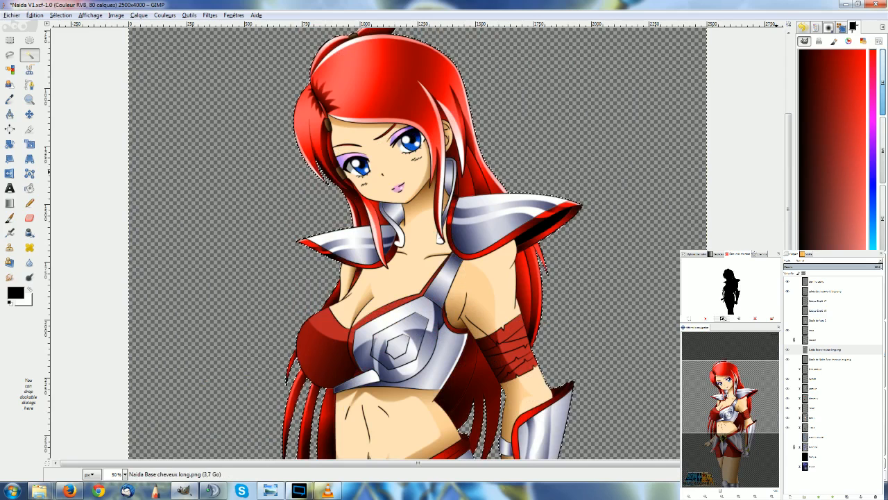
pyautogui.click(760, 263)
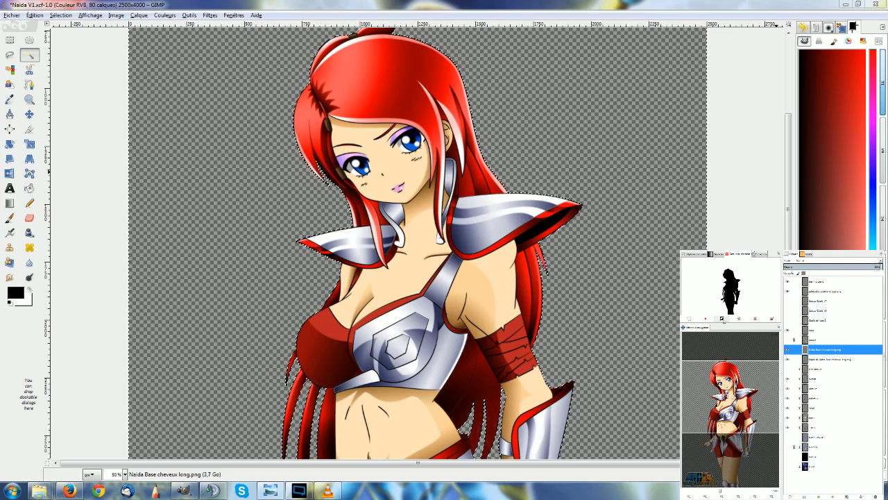
pyautogui.hotkey('ctrl', 'i')
pyautogui.scroll(-5, 708, 165)
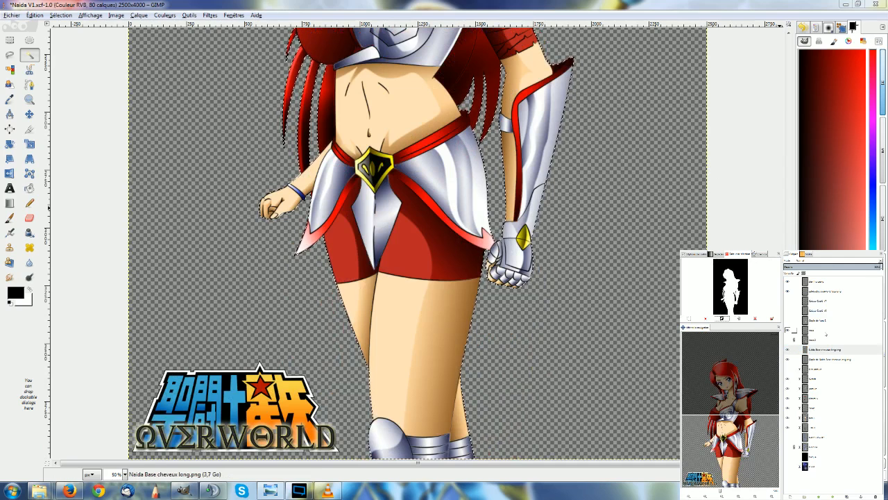
# Step: Stroke the character-shaped selection on the Aura layer with white as the foreground colour
pyautogui.click(857, 329)
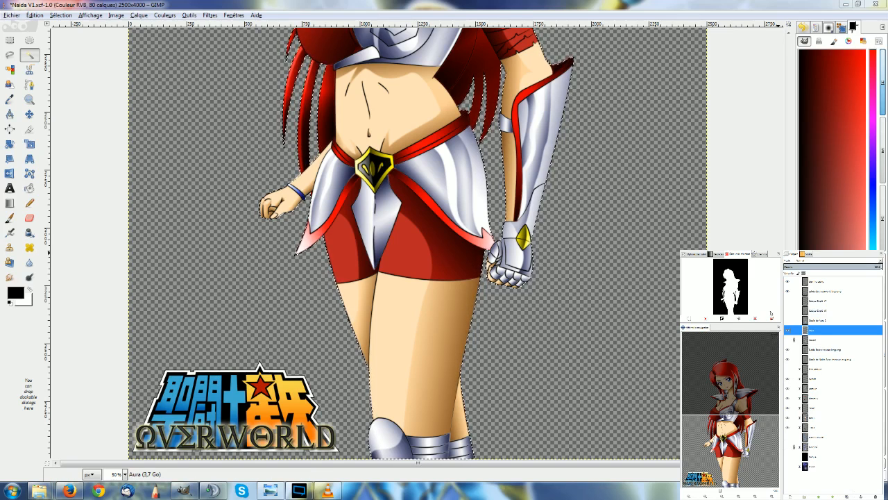
pyautogui.click(771, 318)
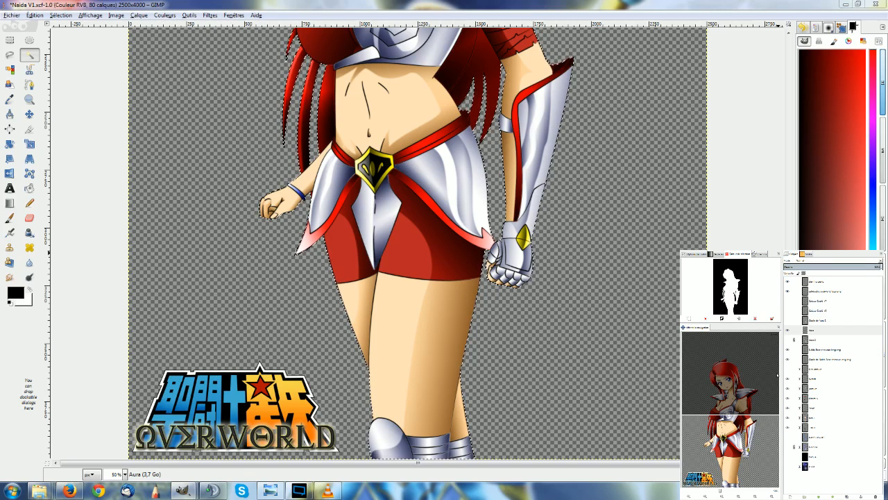
pyautogui.click(773, 210)
pyautogui.hotkey('ctrl', 'z')
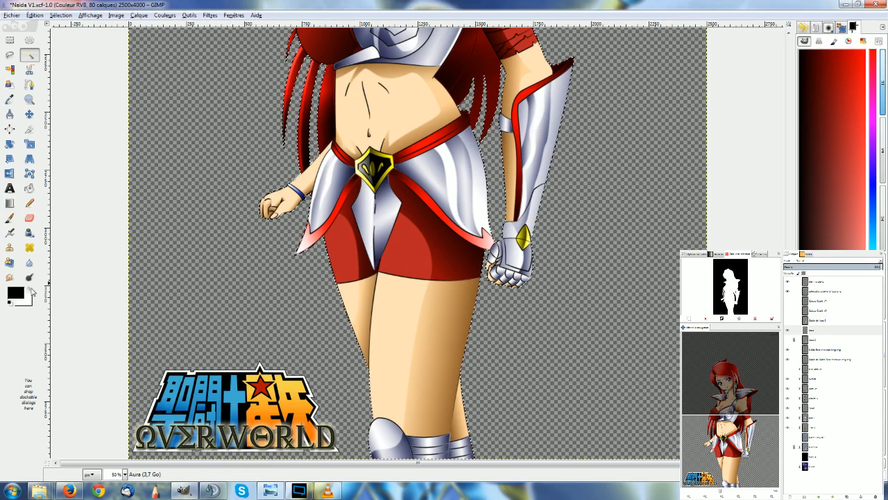
pyautogui.click(32, 291)
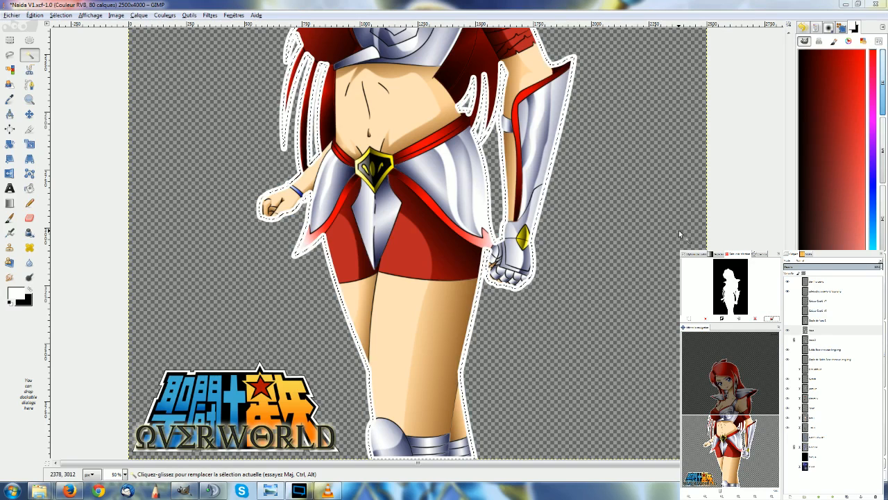
pyautogui.scroll(6, 680, 234)
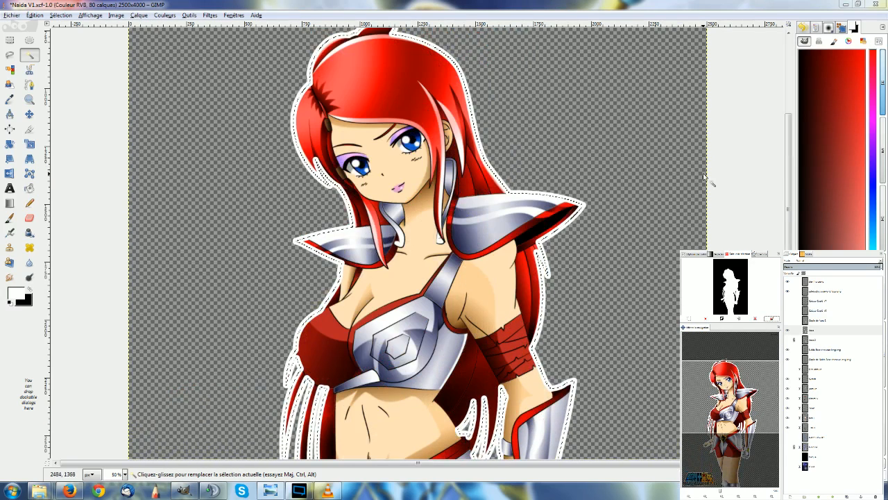
# Step: Clear the selection with the Aura layer active
pyautogui.press('r')
pyautogui.hotkey('ctrl', 'shift', 'a')
pyautogui.click(818, 329)
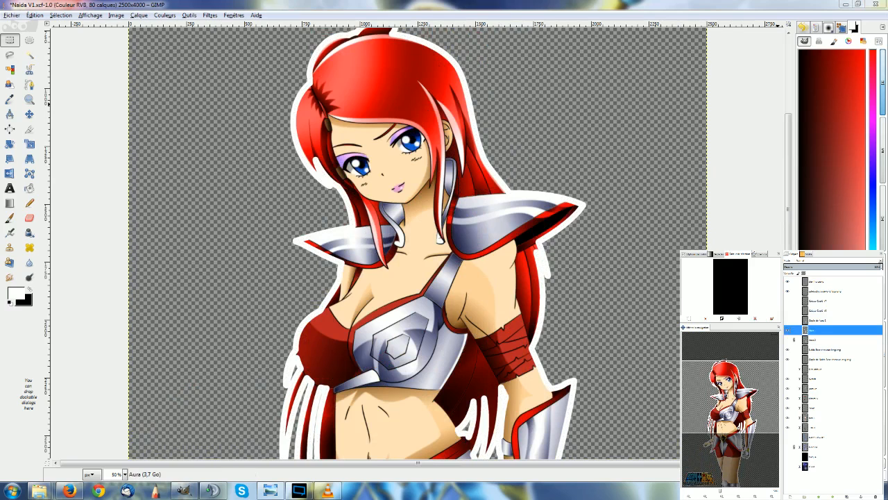
# Step: Try a Gaussian blur of 100 px horizontally and vertically on the Aura layer's white outline, and undo it
pyautogui.click(210, 16)
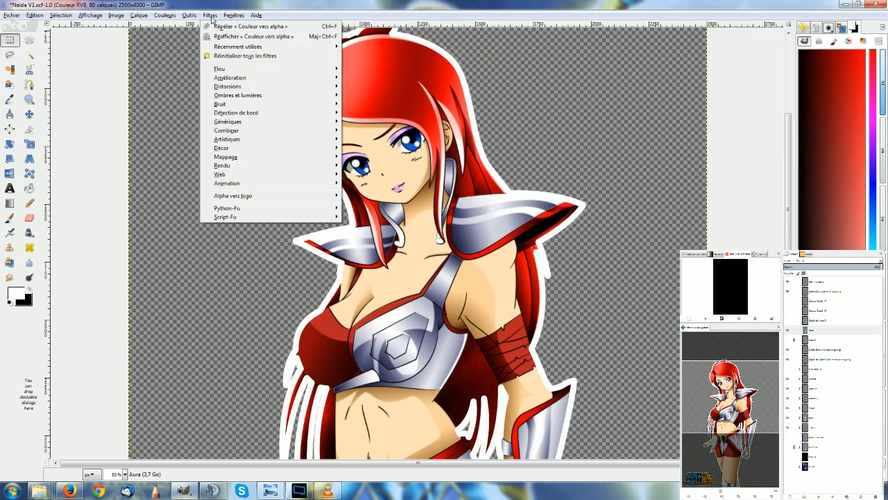
pyautogui.moveTo(240, 69)
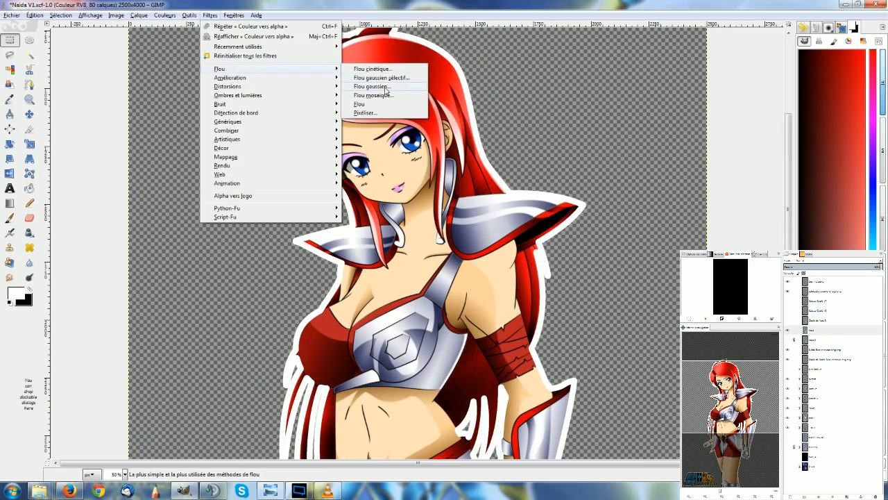
pyautogui.click(368, 88)
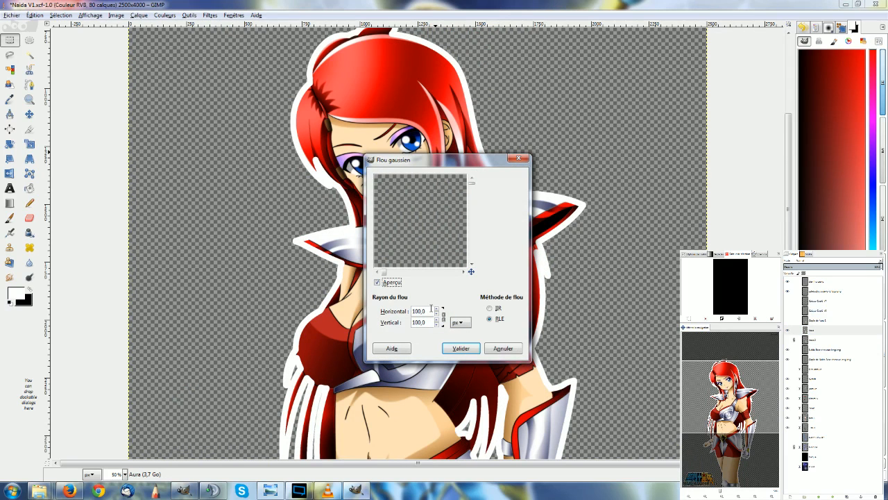
pyautogui.click(462, 347)
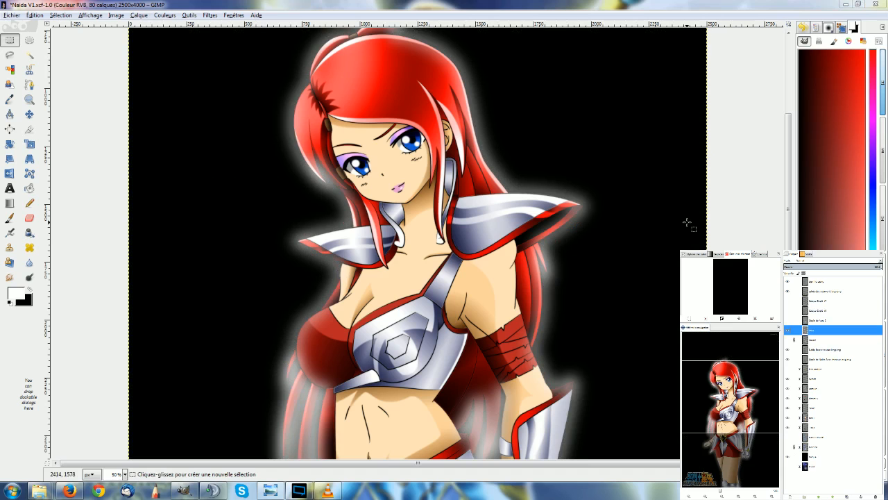
pyautogui.hotkey('ctrl', 'z')
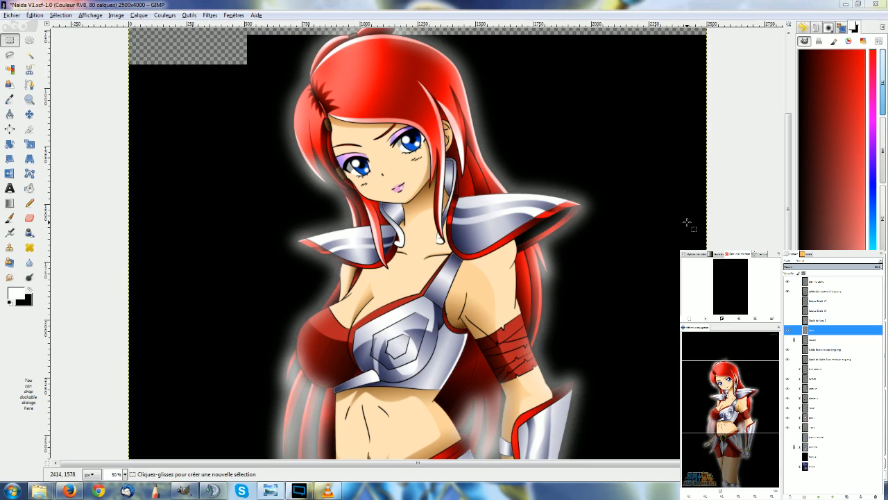
pyautogui.hotkey('ctrl', 'z')
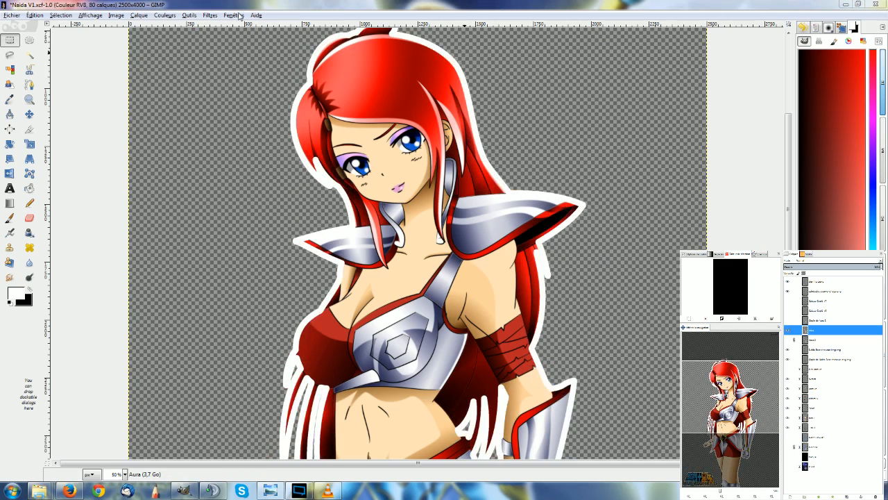
# Step: Apply a Gaussian blur of 30 px horizontally and vertically to the white outline on the Aura layer
pyautogui.click(210, 15)
pyautogui.moveTo(241, 68)
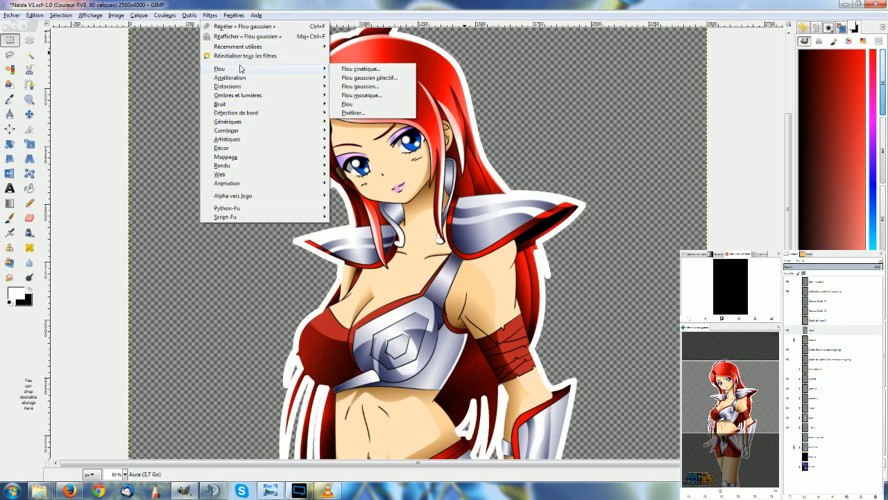
pyautogui.click(367, 86)
pyautogui.write('5')
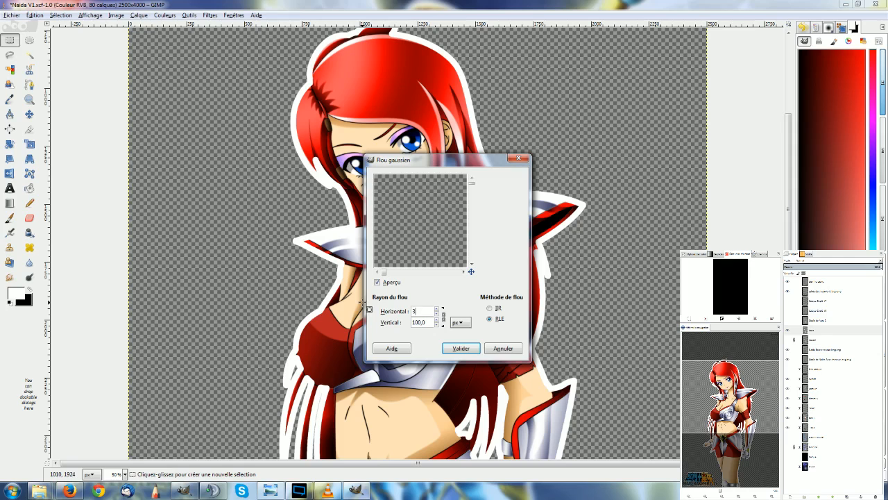
pyautogui.write('0')
pyautogui.press('Tab')
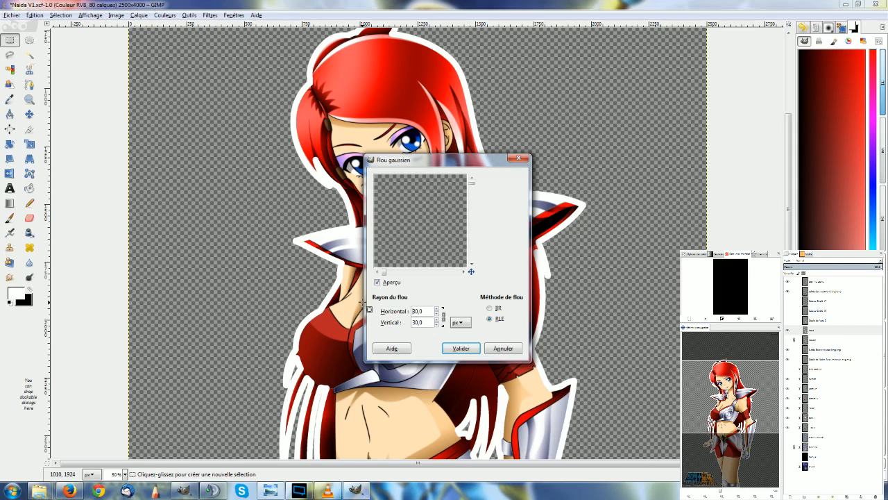
pyautogui.click(461, 349)
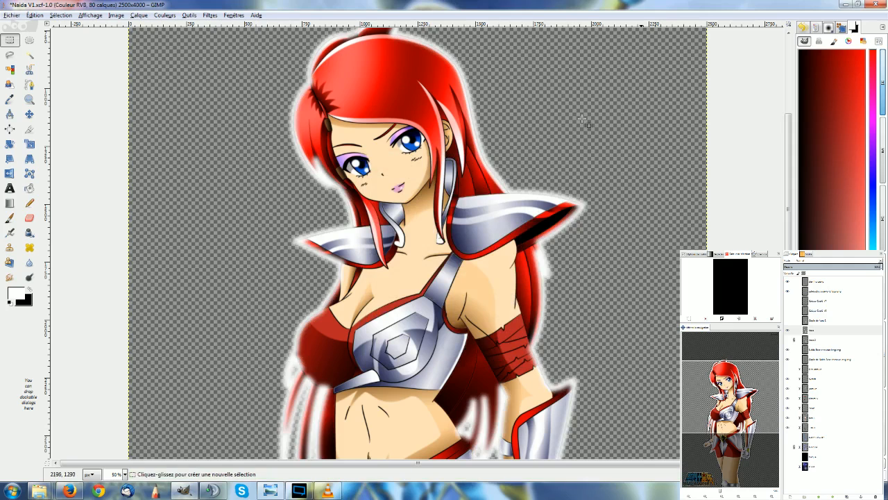
# Step: Show the solid black backdrop layer and repeat the Gaussian blur on the Aura layer
pyautogui.click(786, 456)
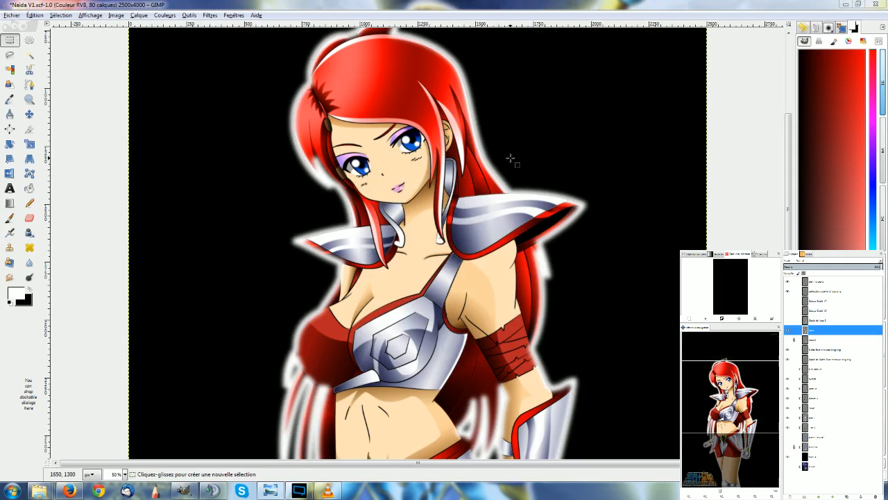
pyautogui.hotkey('ctrl', 'f')
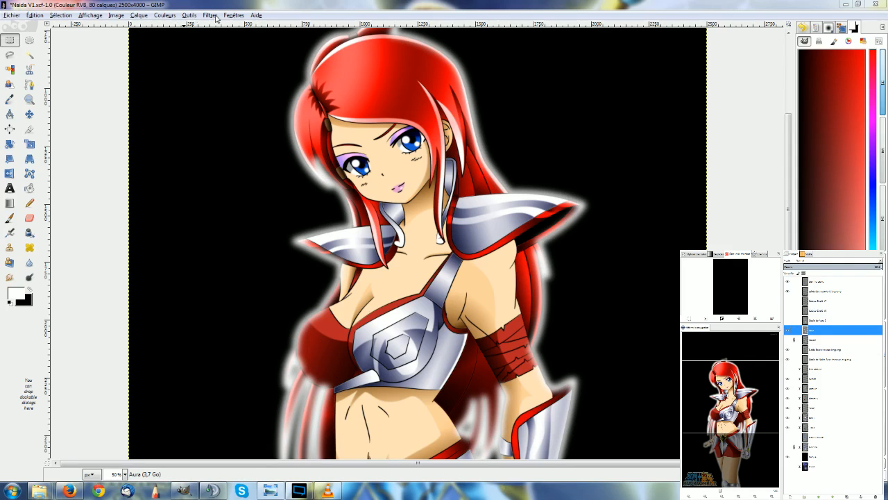
pyautogui.scroll(3, 579, 118)
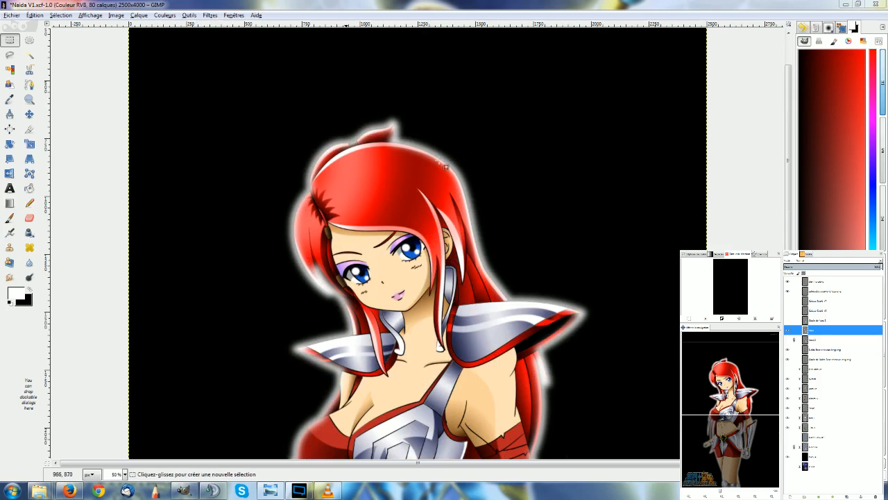
pyautogui.scroll(-7, 393, 184)
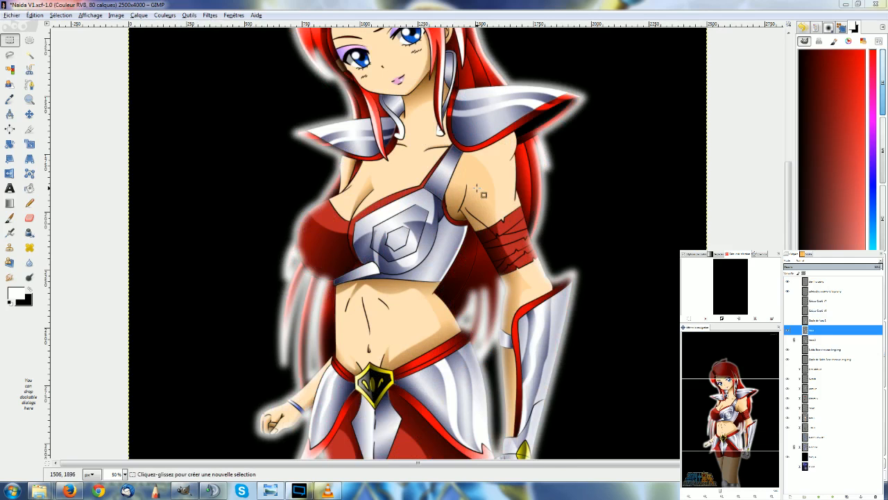
# Step: Duplicate the Aura layer and move the copy beneath the character's layers in the stack
pyautogui.scroll(3, 608, 184)
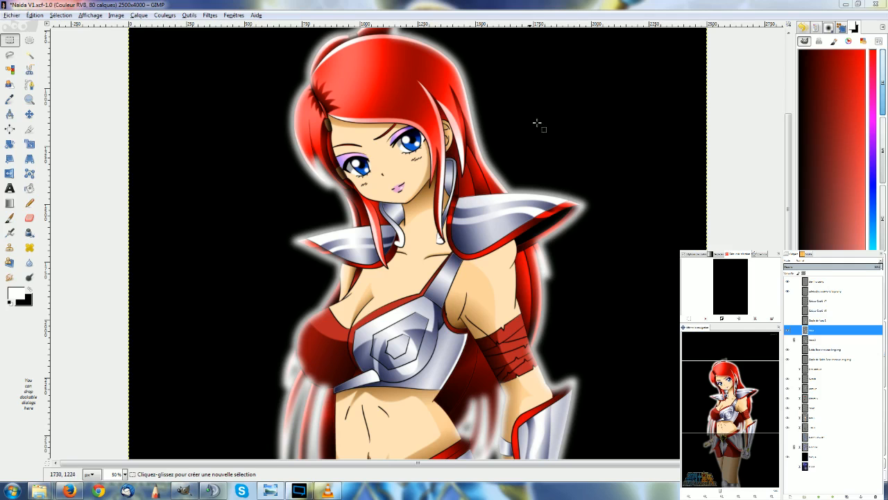
pyautogui.click(846, 495)
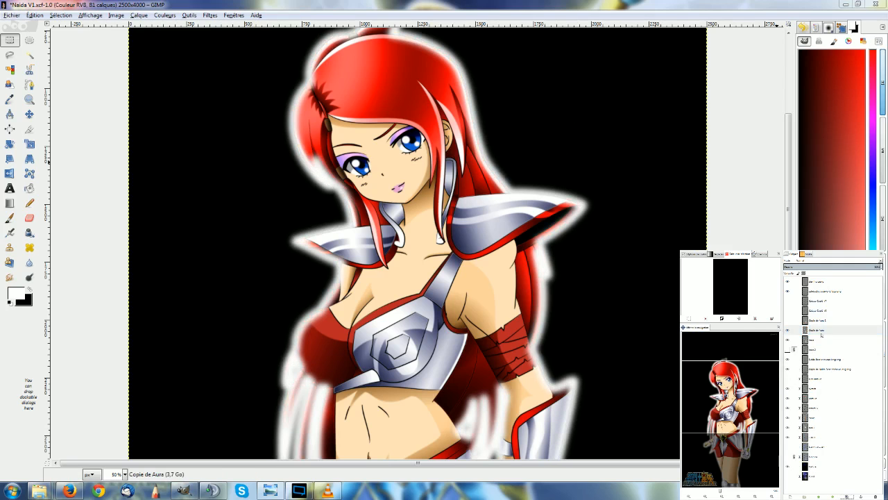
pyautogui.moveTo(841, 449); pyautogui.dragTo(841, 447)
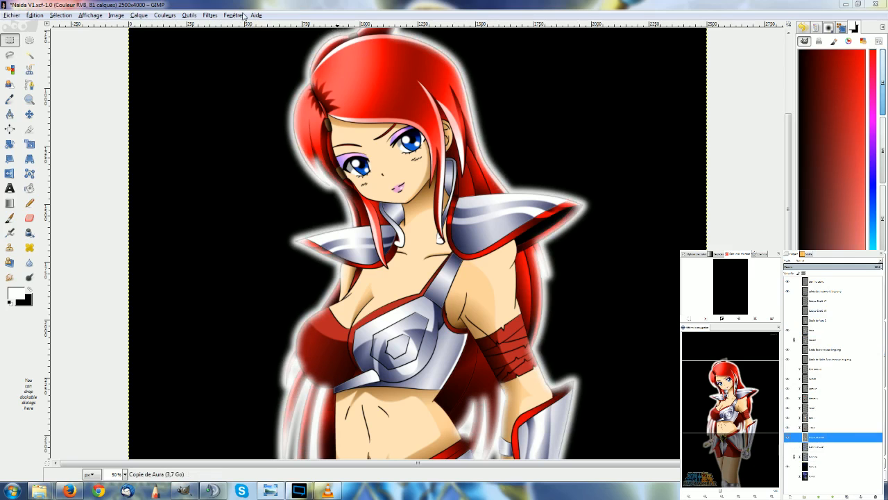
# Step: Apply the Neon alpha-to-logo effect to the Aura copy with an effect size of 150 pixels and a 215ef9 blue glow colour
pyautogui.click(209, 15)
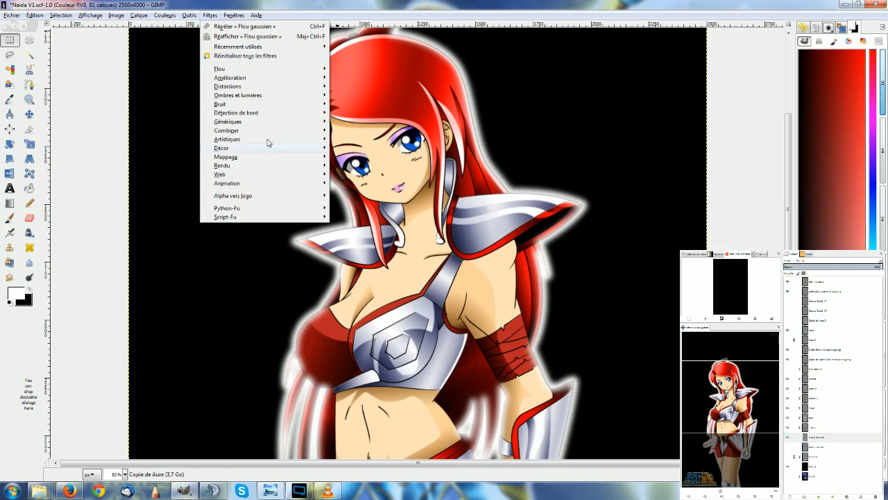
pyautogui.moveTo(278, 202)
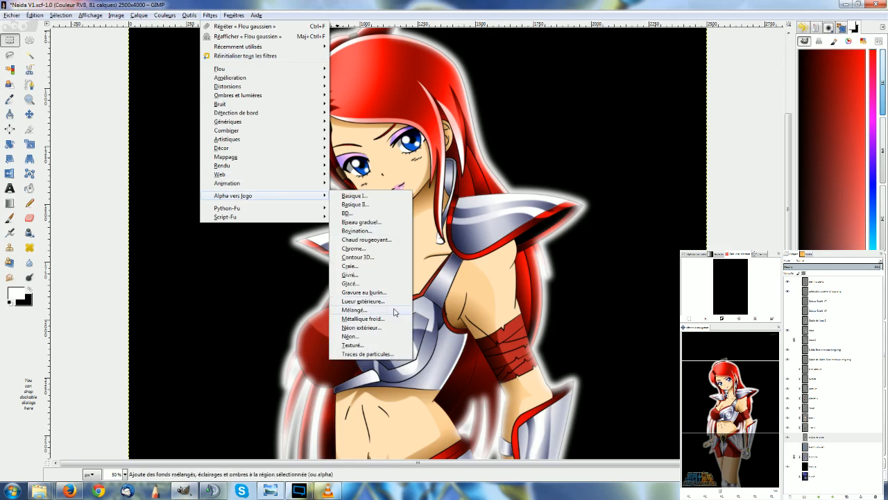
pyautogui.click(350, 336)
pyautogui.click(473, 247)
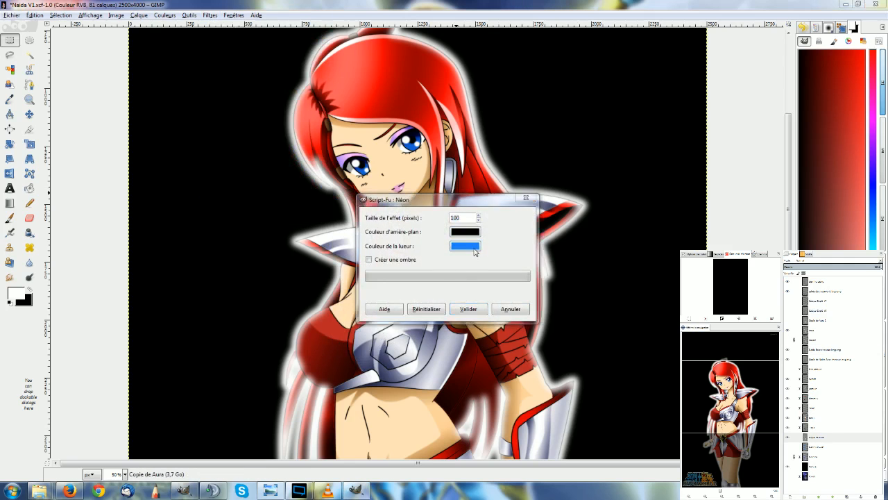
pyautogui.moveTo(436, 240); pyautogui.dragTo(447, 259)
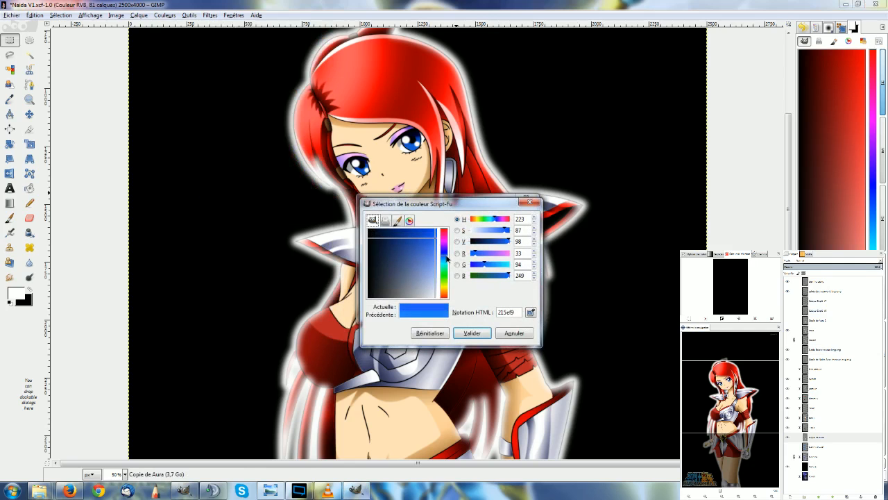
pyautogui.click(472, 333)
pyautogui.doubleClick(468, 221)
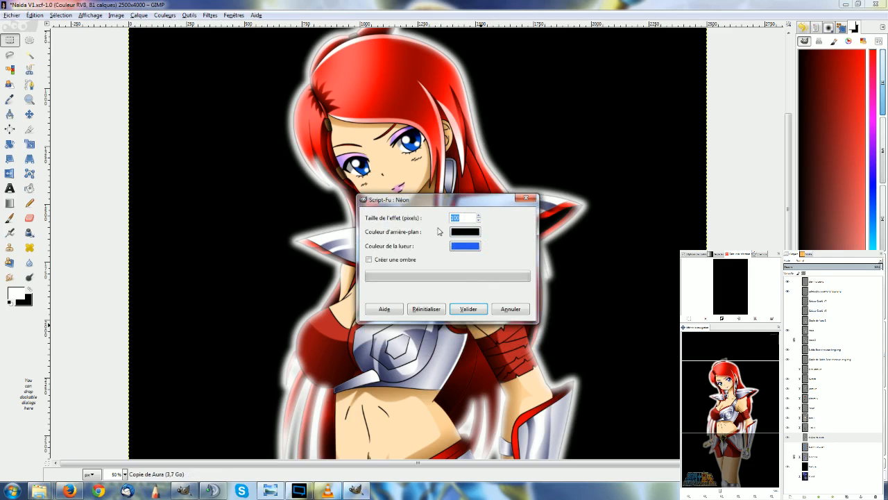
pyautogui.write('150')
pyautogui.press('Return')
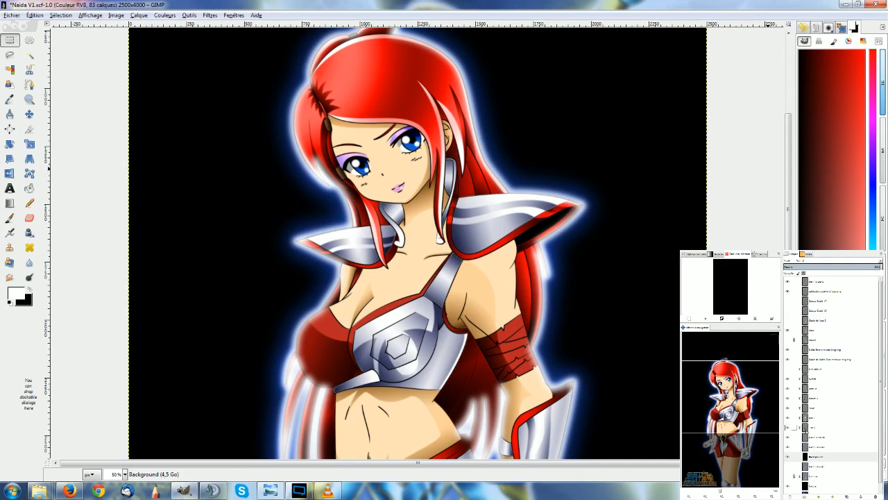
# Step: Duplicate the Neon Glow #3 layer to strengthen the blue glow around the character
pyautogui.click(819, 456)
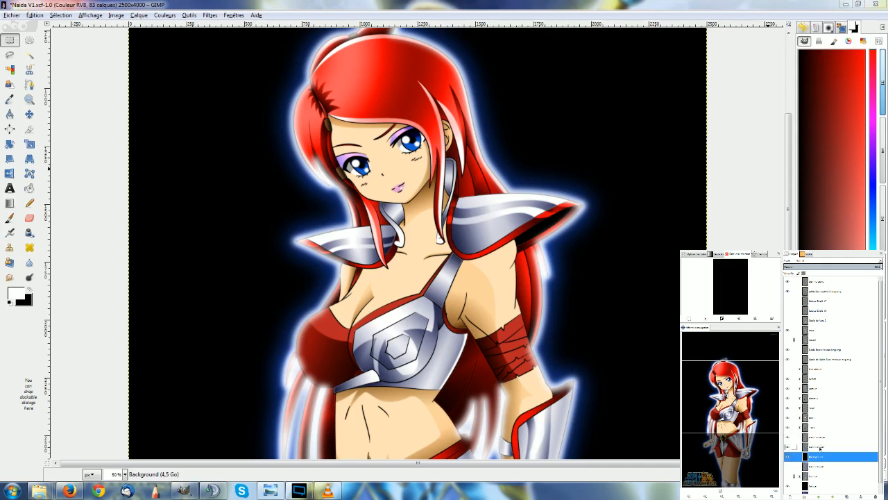
pyautogui.click(821, 448)
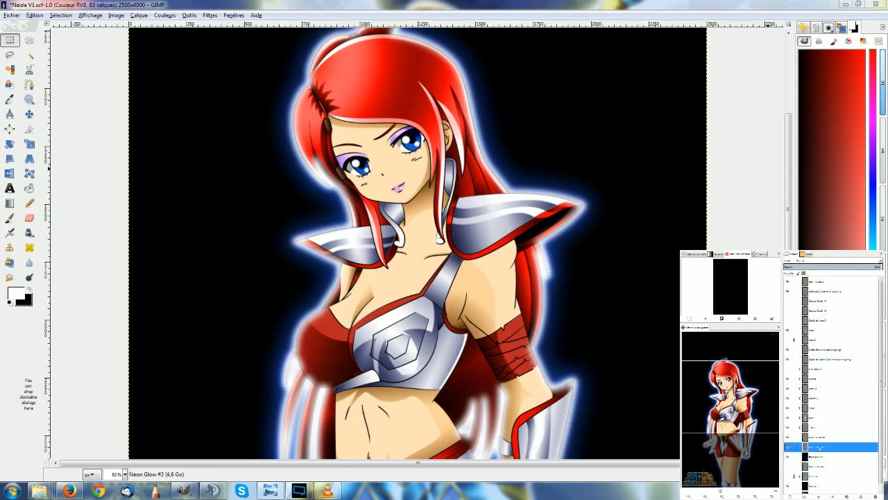
pyautogui.click(847, 497)
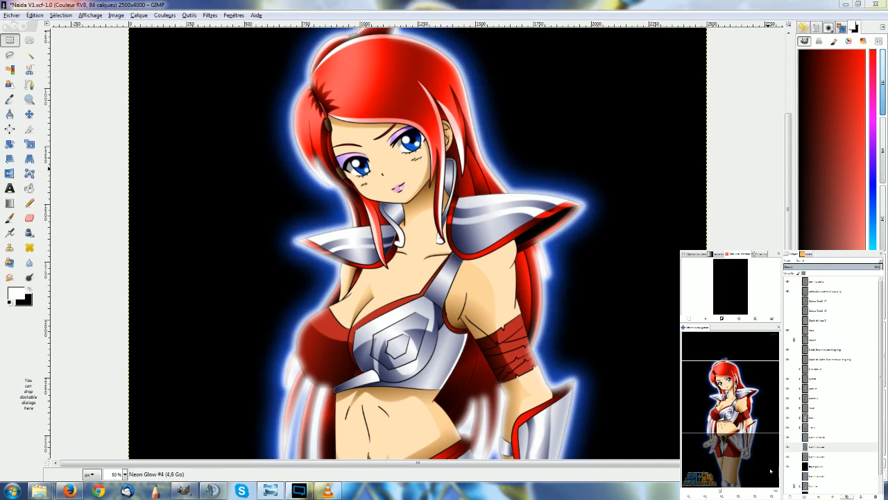
pyautogui.scroll(3, 726, 176)
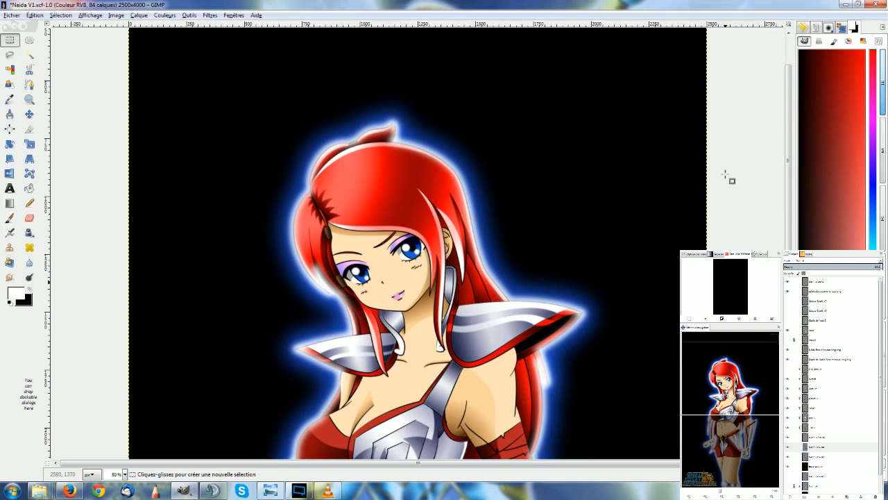
pyautogui.scroll(-3, 725, 176)
pyautogui.click(819, 438)
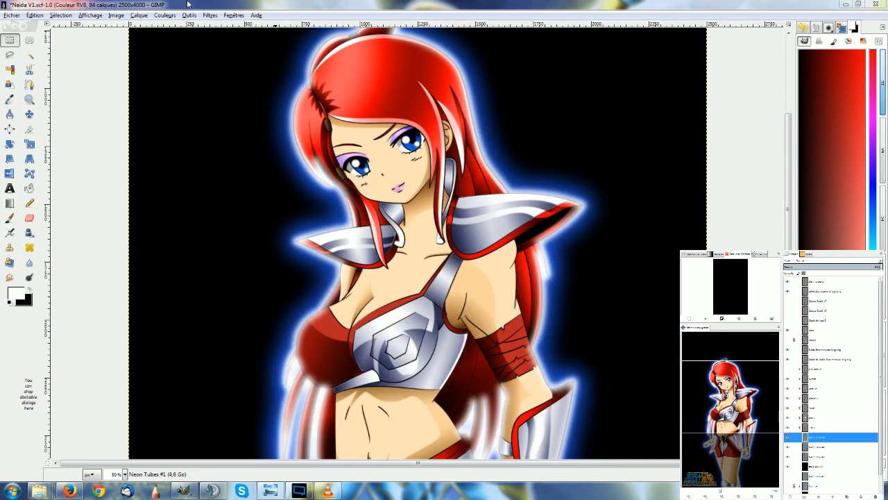
pyautogui.click(165, 16)
pyautogui.moveTo(209, 15)
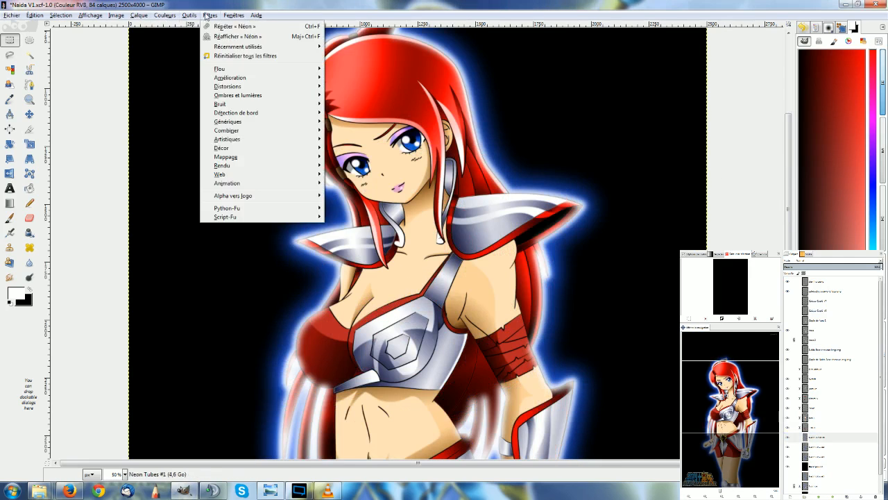
pyautogui.moveTo(254, 69)
pyautogui.click(355, 86)
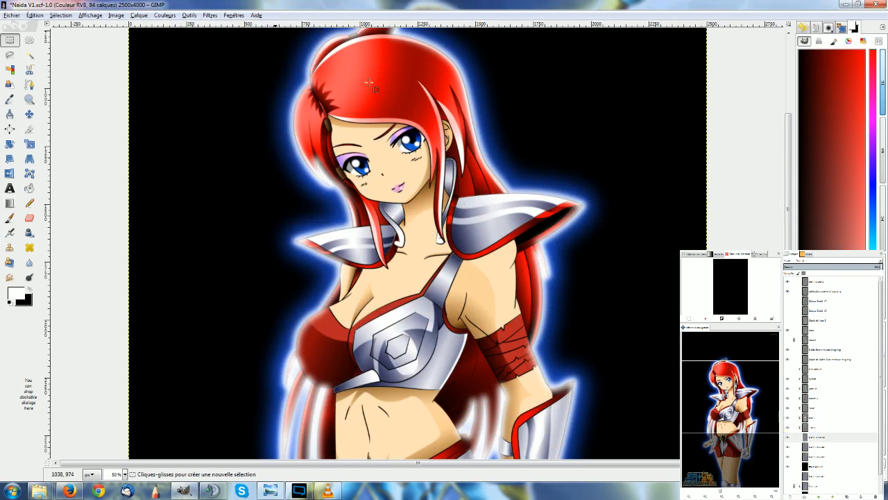
pyautogui.click(511, 347)
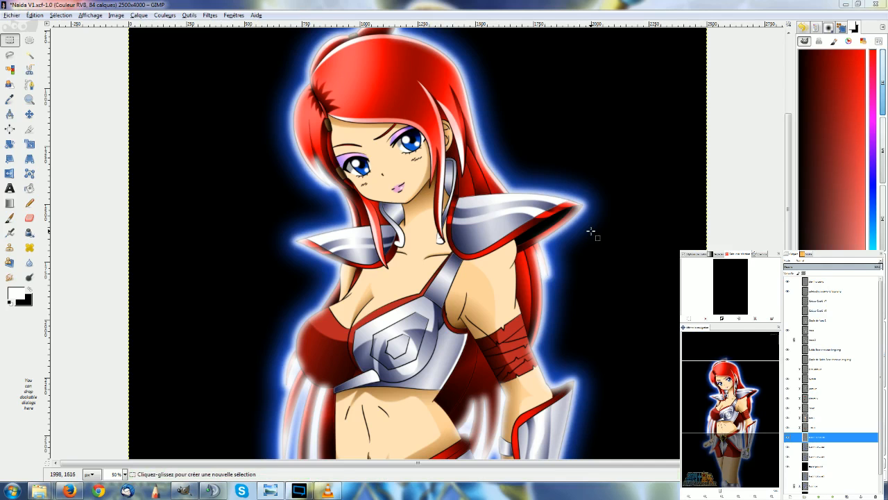
# Step: Examine the blue glow around the whole figure, from the hair down to the knee armour at the canvas edge
pyautogui.scroll(1, 428, 139)
pyautogui.scroll(-1, 431, 154)
pyautogui.scroll(-1, 431, 154)
pyautogui.scroll(-3, 645, 164)
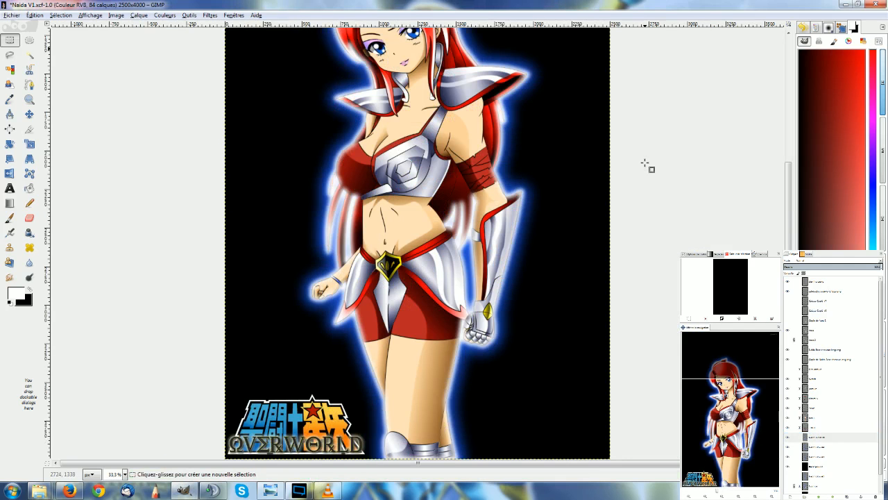
pyautogui.keyDown('ctrl'); pyautogui.scroll(-1, 623, 341); pyautogui.keyUp('ctrl')
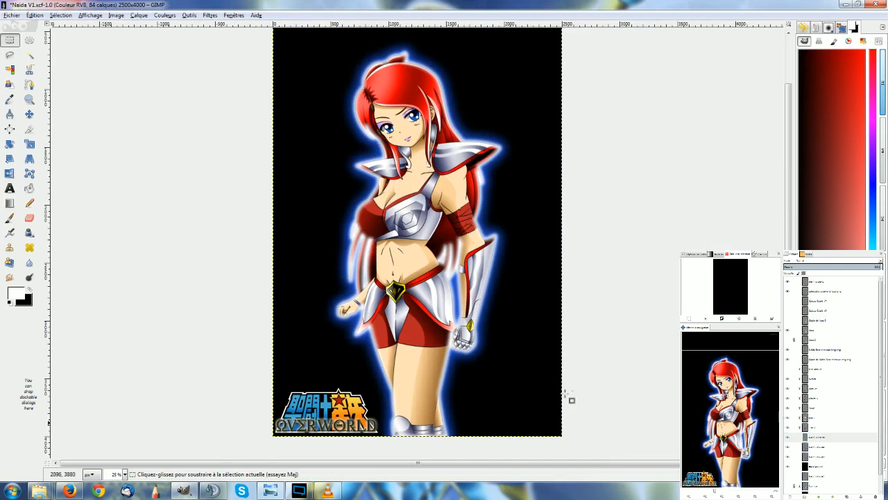
pyautogui.keyDown('ctrl'); pyautogui.scroll(2, 454, 448); pyautogui.keyUp('ctrl')
pyautogui.keyDown('ctrl'); pyautogui.scroll(5, 452, 444); pyautogui.keyUp('ctrl')
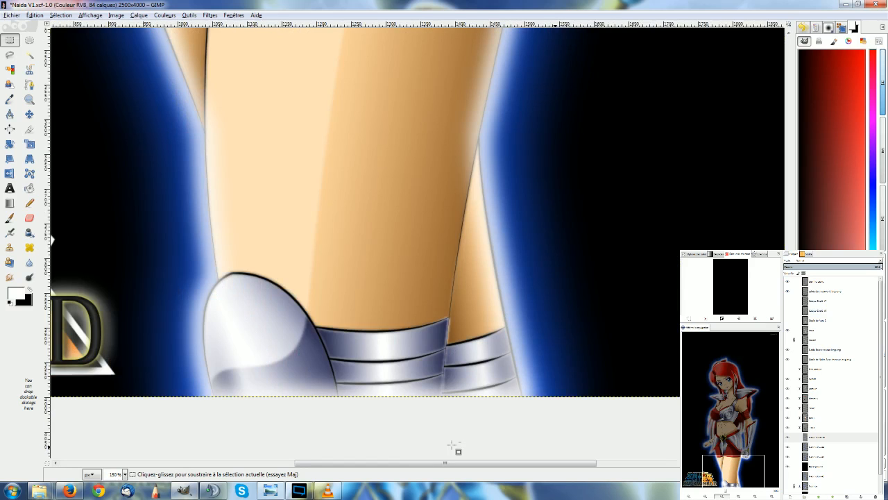
pyautogui.keyDown('ctrl'); pyautogui.scroll(-3, 451, 444); pyautogui.keyUp('ctrl')
pyautogui.scroll(5, 452, 444)
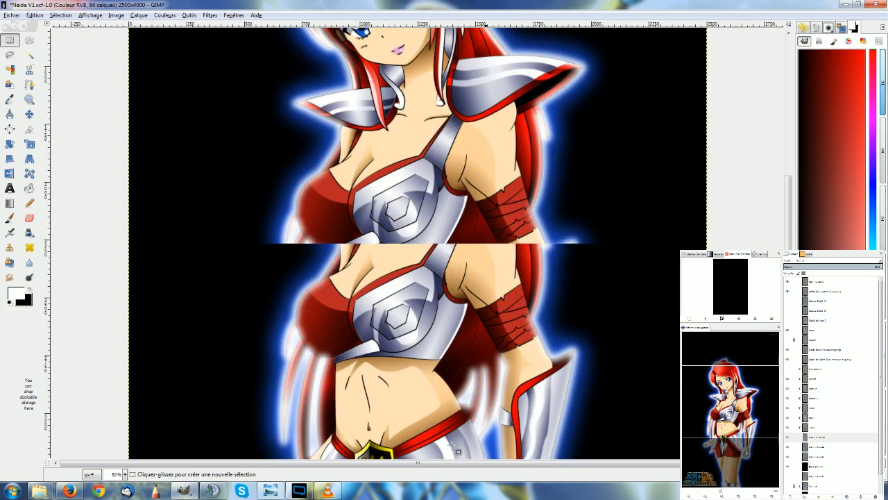
pyautogui.scroll(-2, 728, 216)
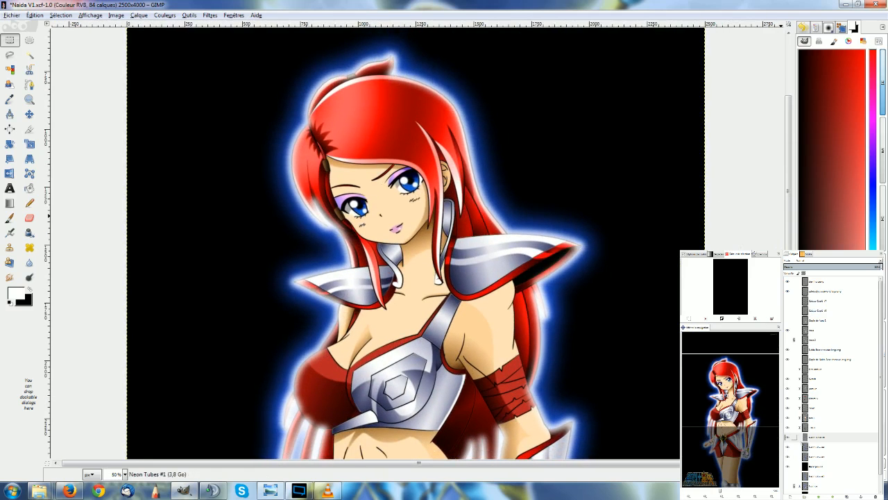
# Step: Merge the neon tube and glow layers down into Neon Glow #3, and hide the merged layer
pyautogui.click(819, 438)
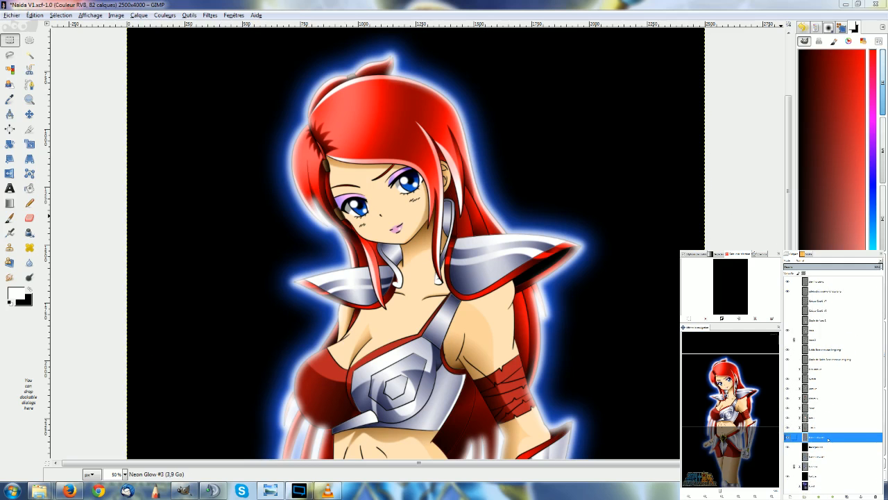
pyautogui.click(788, 438)
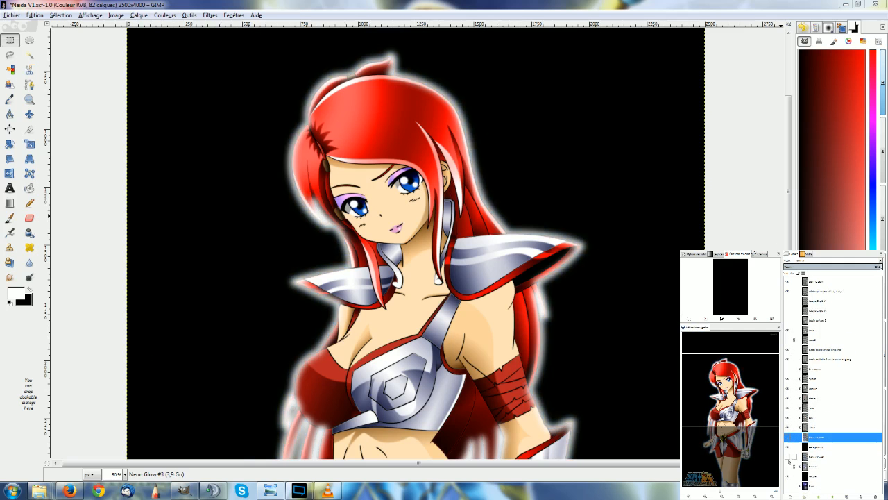
# Step: Add a new transparent Aura layer and place it directly below the black Background layer
pyautogui.doubleClick(818, 448)
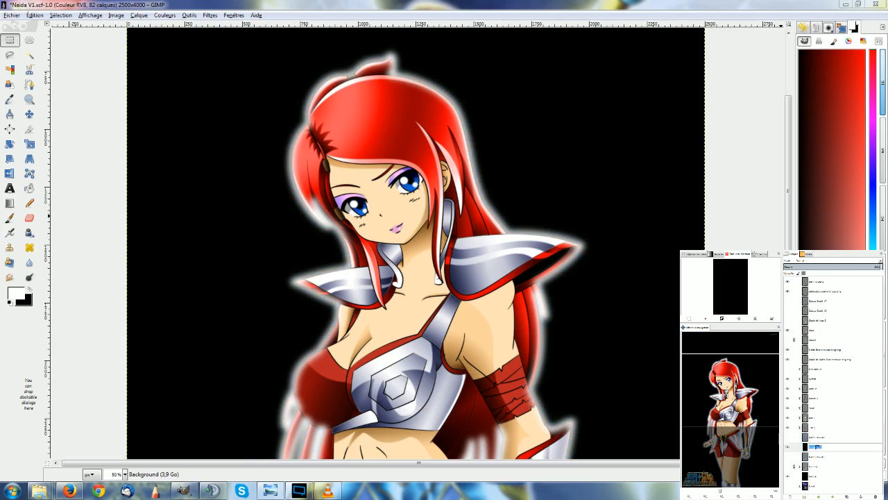
pyautogui.click(804, 447)
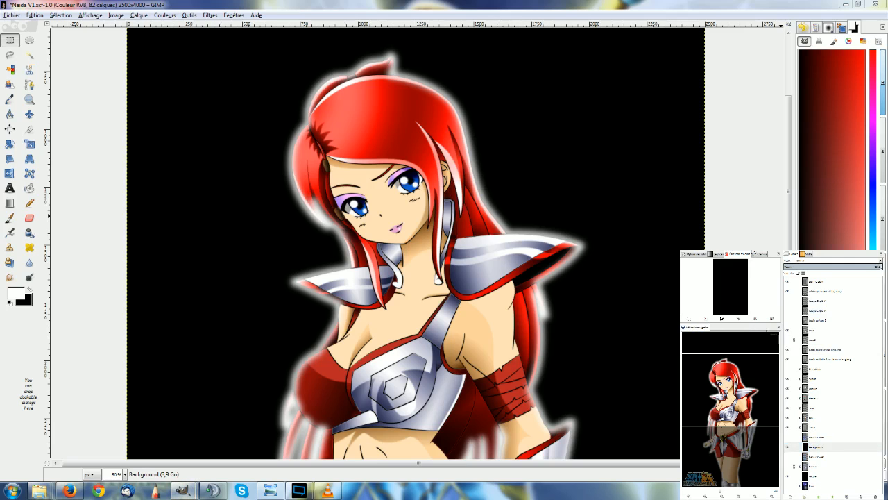
pyautogui.press('Return')
pyautogui.moveTo(806, 447); pyautogui.dragTo(806, 461)
# Step: Set the foreground colour to light blue 6c88ff and fill the Aura #1 layer with it
pyautogui.click(15, 294)
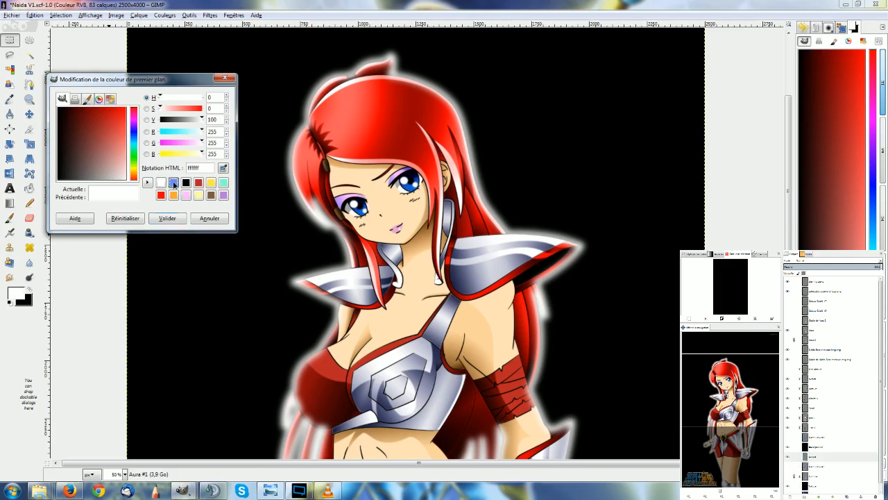
pyautogui.click(174, 183)
pyautogui.click(171, 219)
pyautogui.hotkey('shift', 'b')
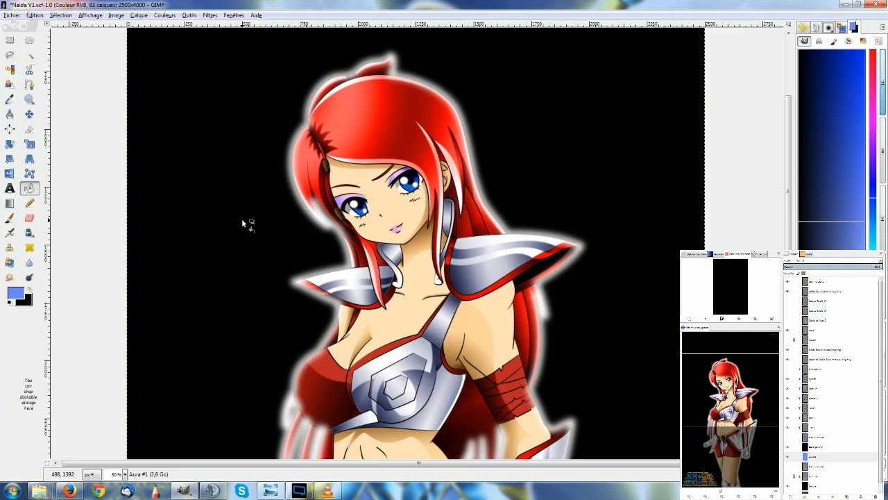
# Step: Hide the black Background layer and the blurred white outline layer around the character
pyautogui.click(788, 446)
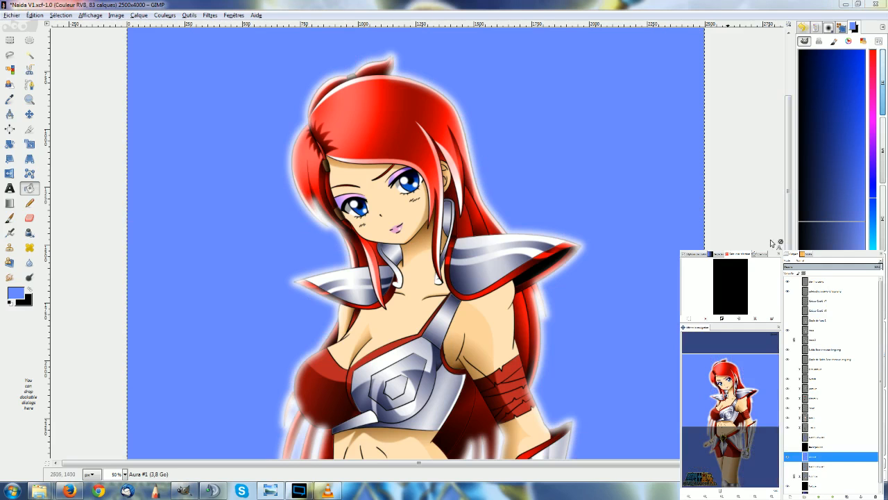
pyautogui.click(723, 212)
pyautogui.press('r')
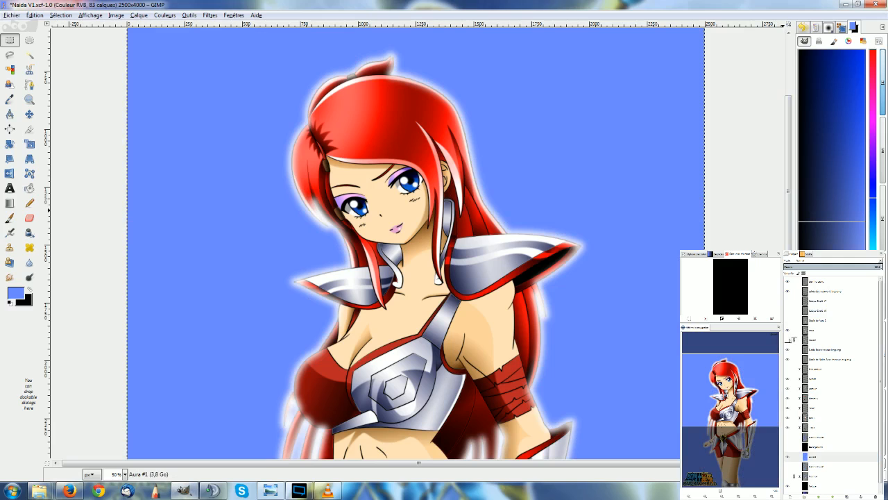
pyautogui.click(787, 330)
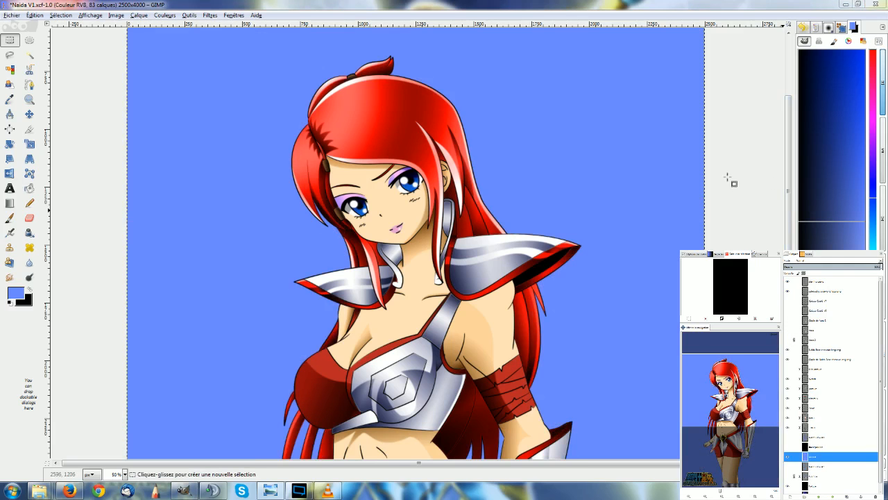
# Step: Add a new Aura #2 layer directly above the Background layer and fill it with black
pyautogui.click(813, 447)
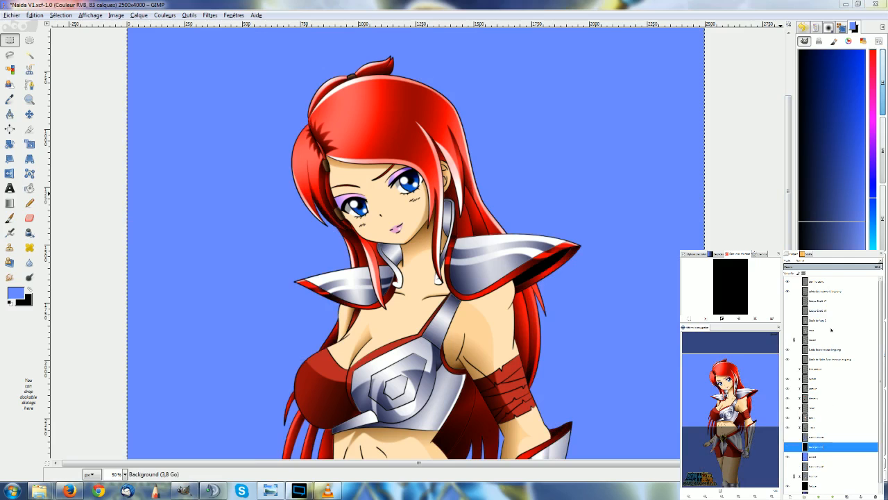
pyautogui.hotkey('shift', 'b')
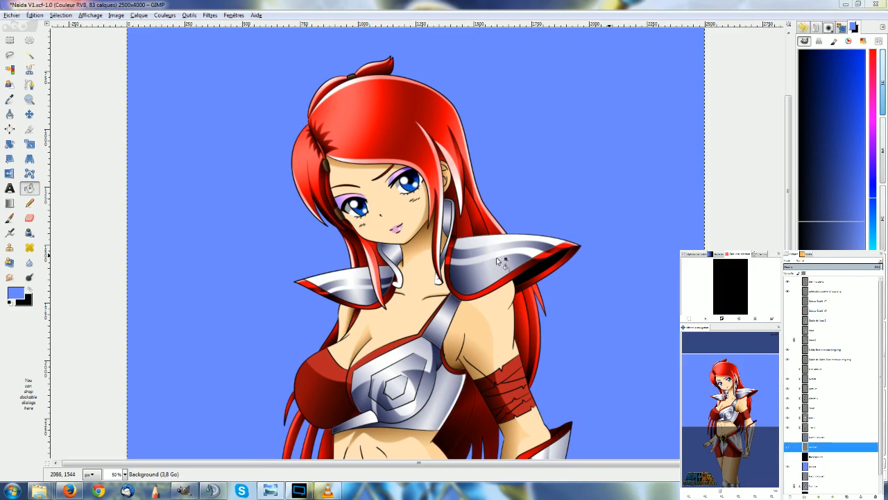
pyautogui.click(668, 256)
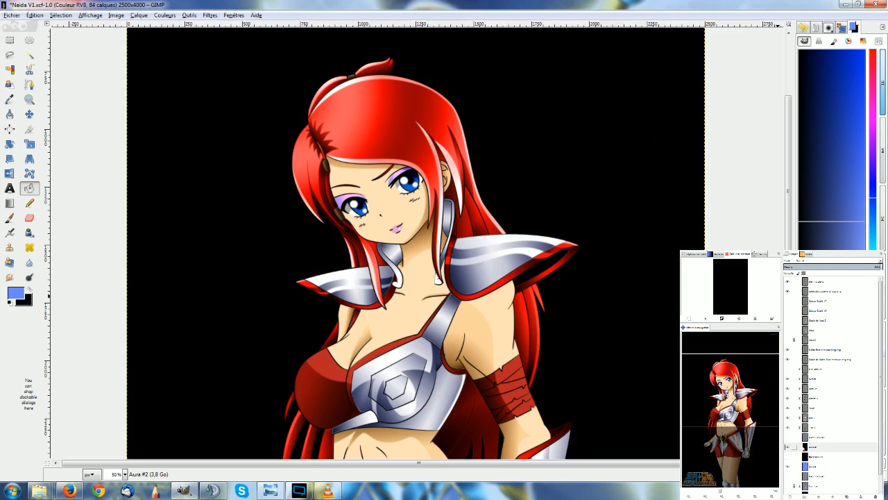
# Step: Add a transparent Aura #3 layer directly above Aura #2, and hide the black Aura #2 layer
pyautogui.click(812, 449)
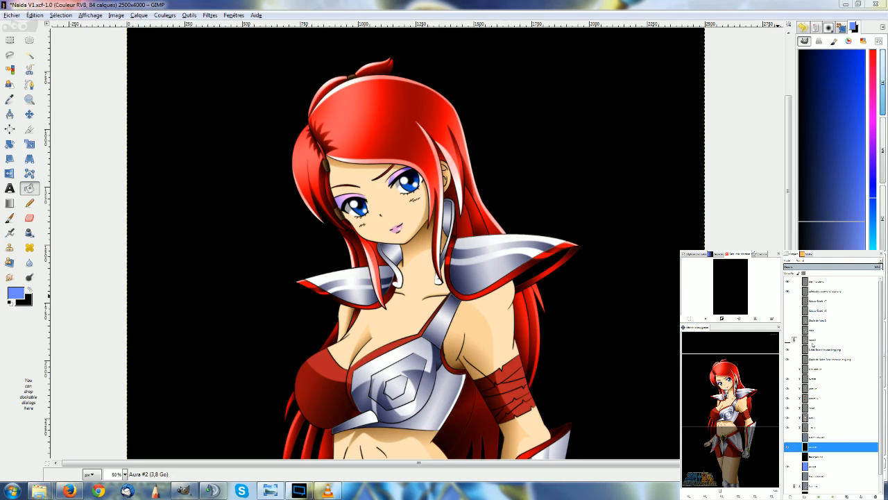
pyautogui.click(791, 457)
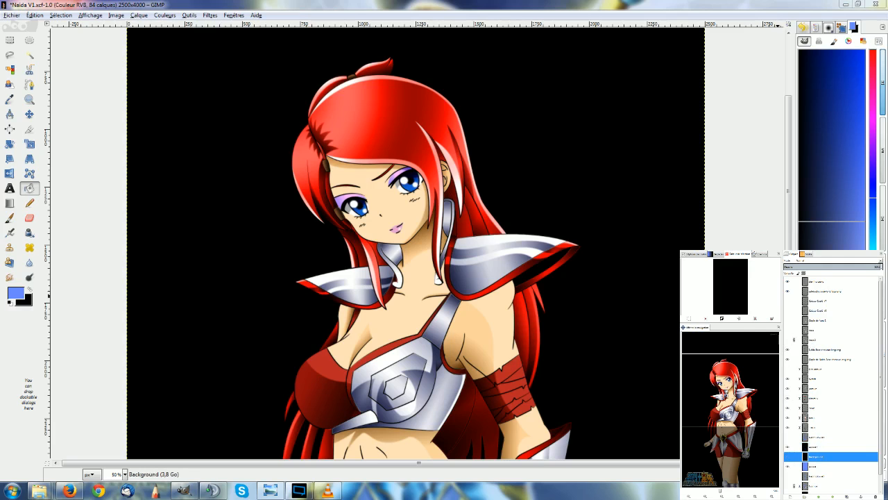
pyautogui.press('u')
pyautogui.click(845, 349)
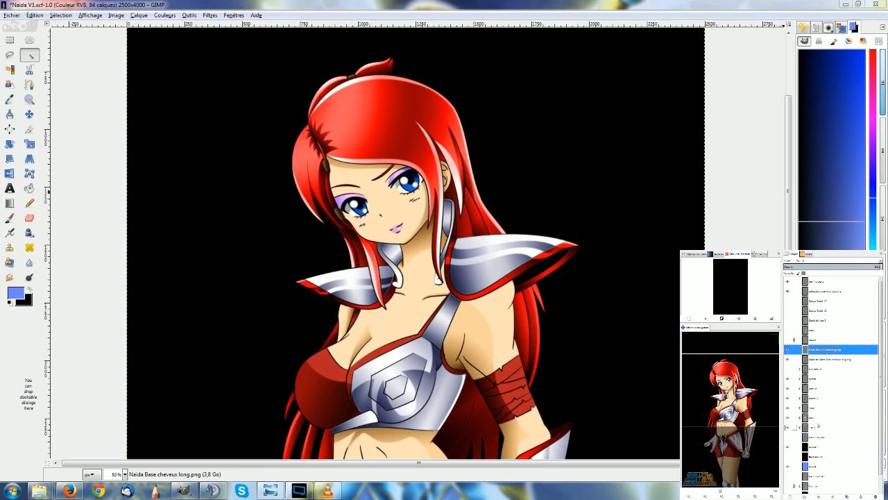
pyautogui.click(814, 450)
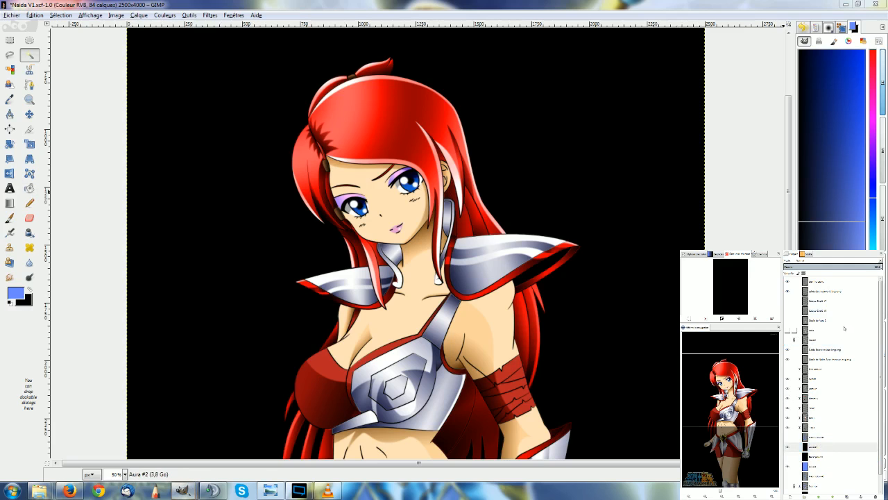
pyautogui.press('Return')
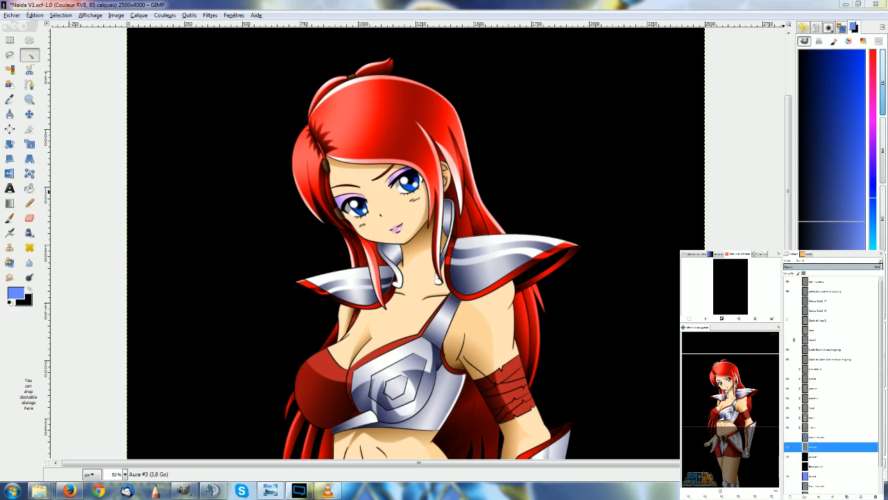
pyautogui.hotkey('ctrl', 'a')
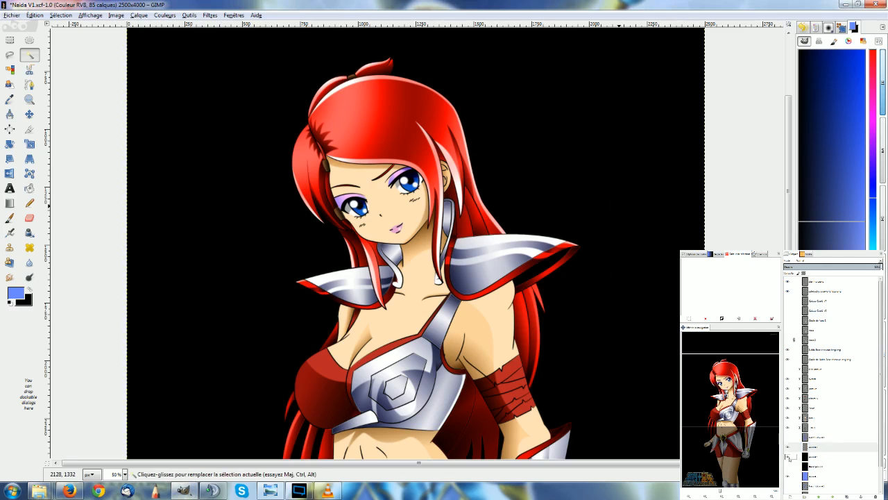
pyautogui.hotkey('ctrl', ',')
# Step: Select the empty area surrounding the character with Fuzzy Select on the Naida Base cheveux long.png layer, including the gaps between hair and body
pyautogui.scroll(-3, 390, 262)
pyautogui.scroll(-3, 390, 262)
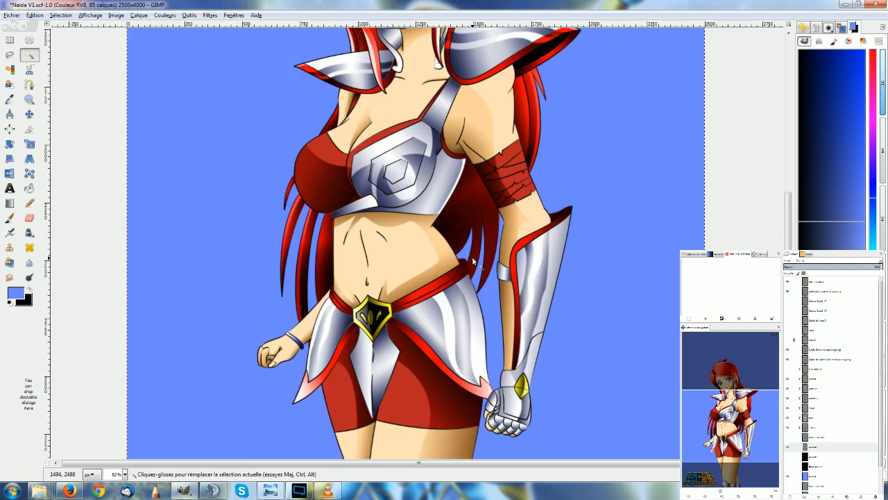
pyautogui.click(826, 349)
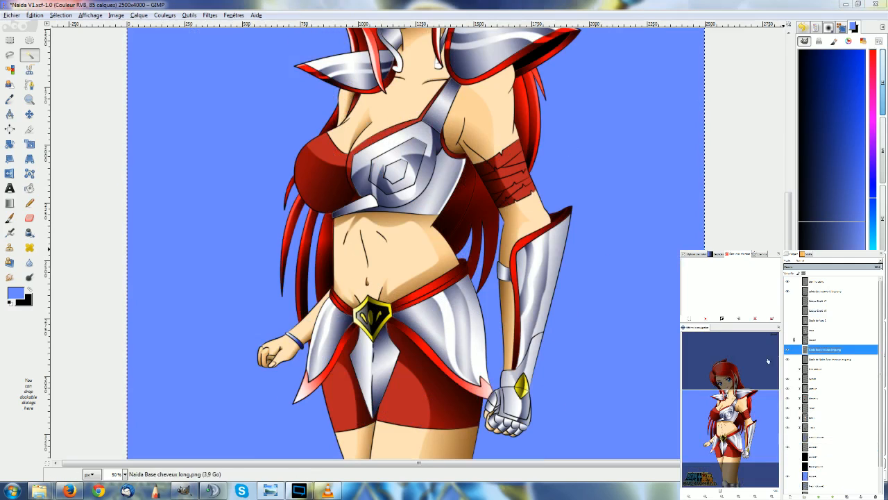
pyautogui.click(597, 297)
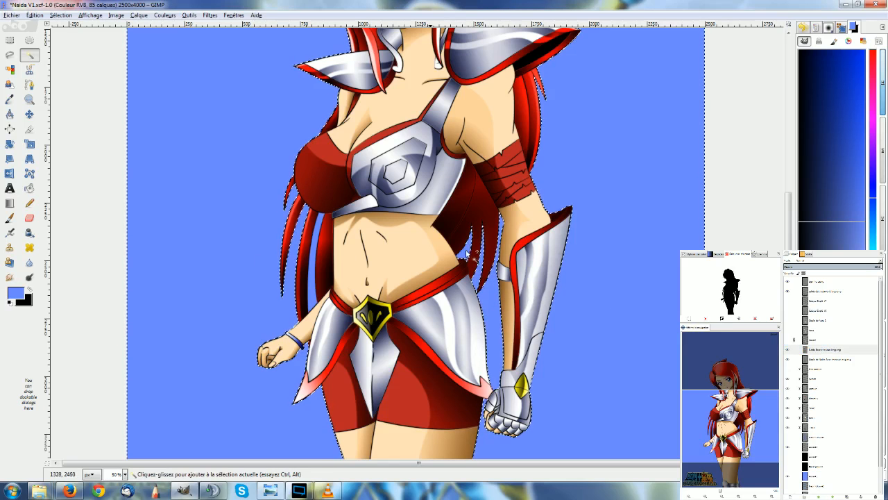
pyautogui.scroll(-2, 312, 280)
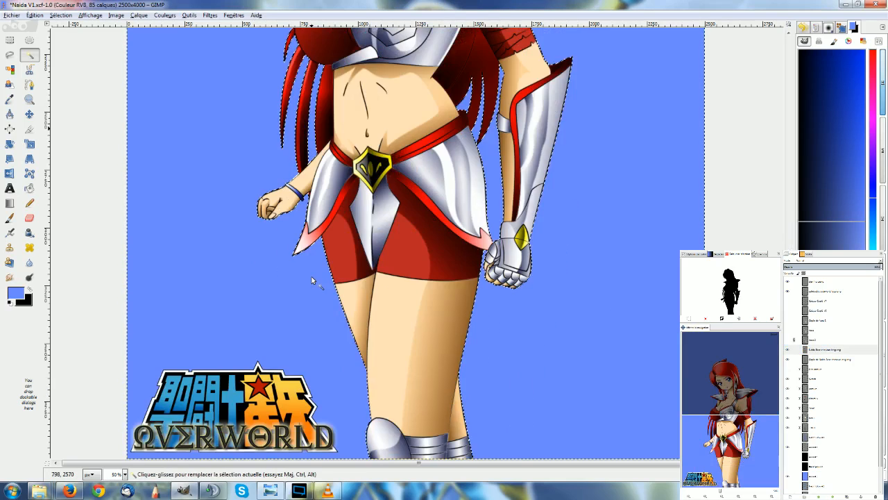
pyautogui.scroll(3, 312, 276)
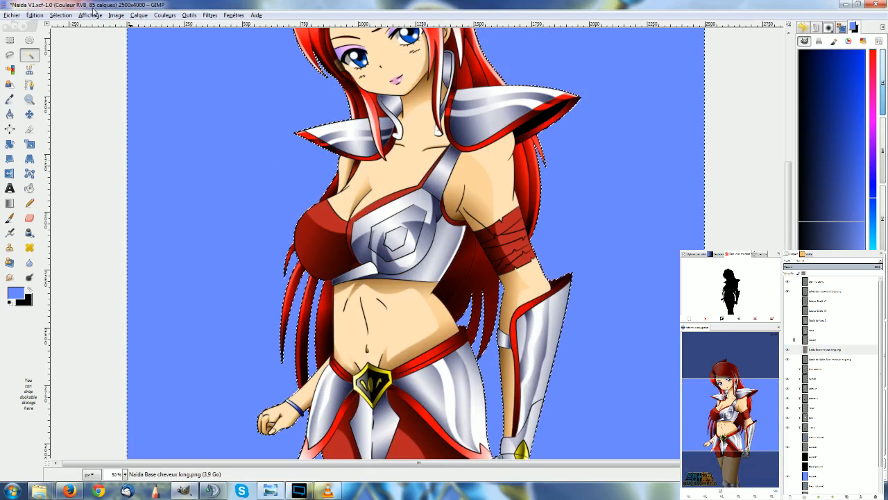
pyautogui.scroll(3, 256, 138)
pyautogui.scroll(-2, 257, 138)
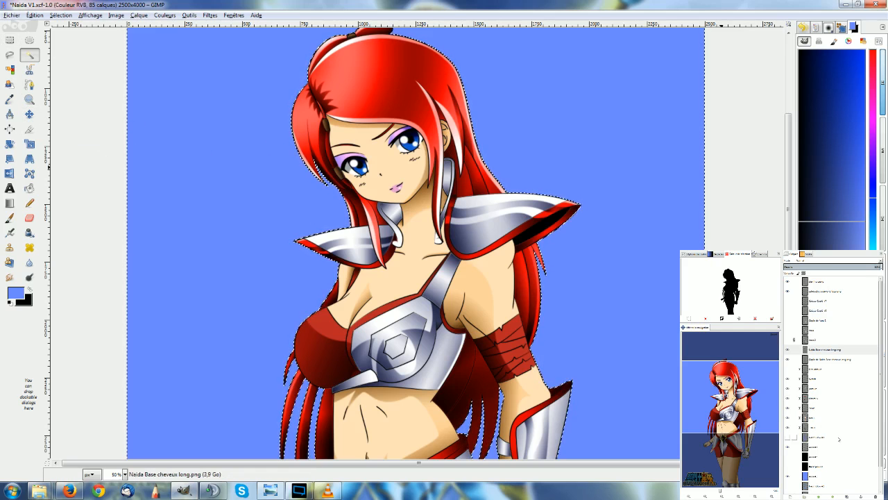
# Step: Set the foreground colour to white and stroke the selection with a thick white outline on the Aura #3 layer
pyautogui.scroll(-1, 825, 421)
pyautogui.click(825, 421)
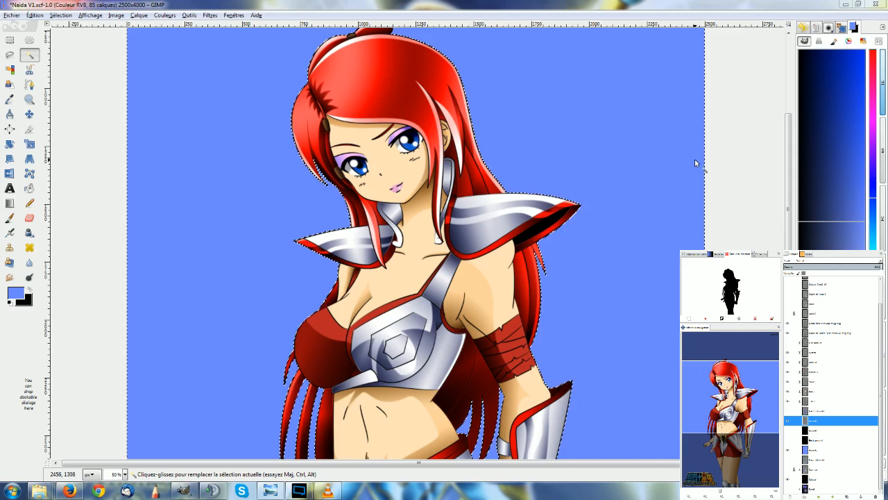
pyautogui.click(16, 293)
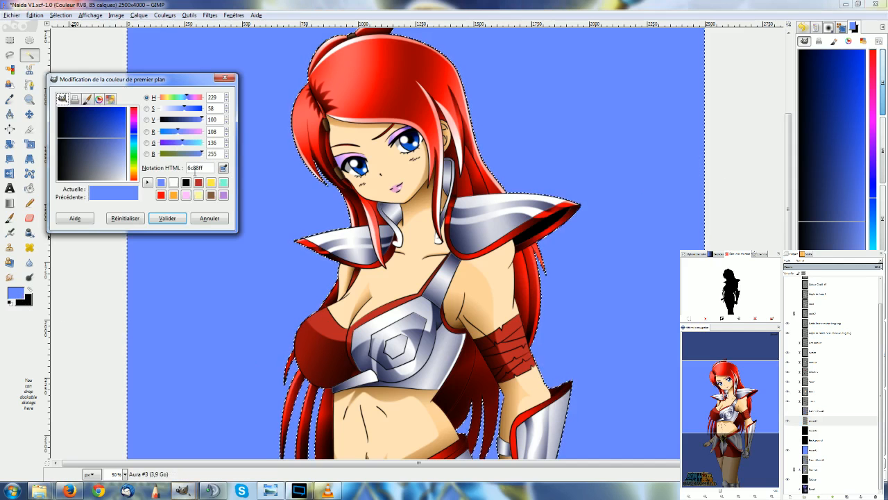
pyautogui.click(173, 182)
pyautogui.click(168, 217)
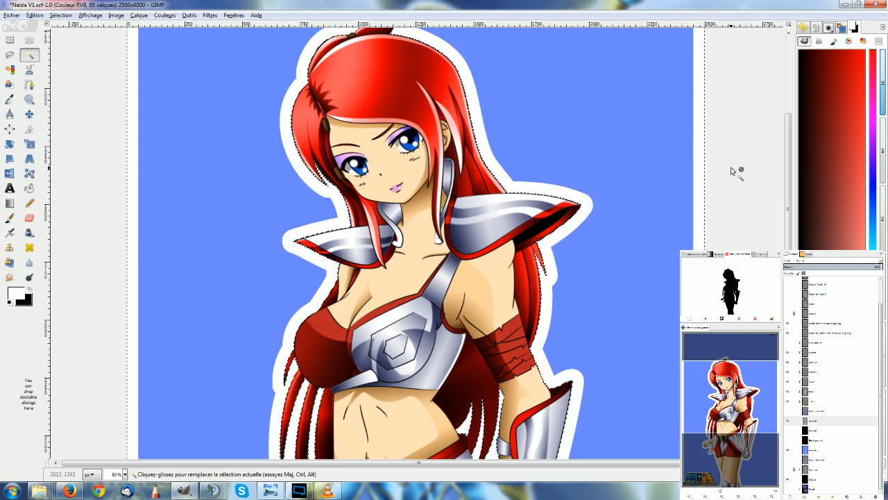
# Step: Clear the selection, then delete the white border strip along the canvas's right edge using a rectangular selection
pyautogui.press('r')
pyautogui.hotkey('ctrl', 'shift', 'a')
pyautogui.scroll(-2, 733, 170)
pyautogui.scroll(1, 731, 168)
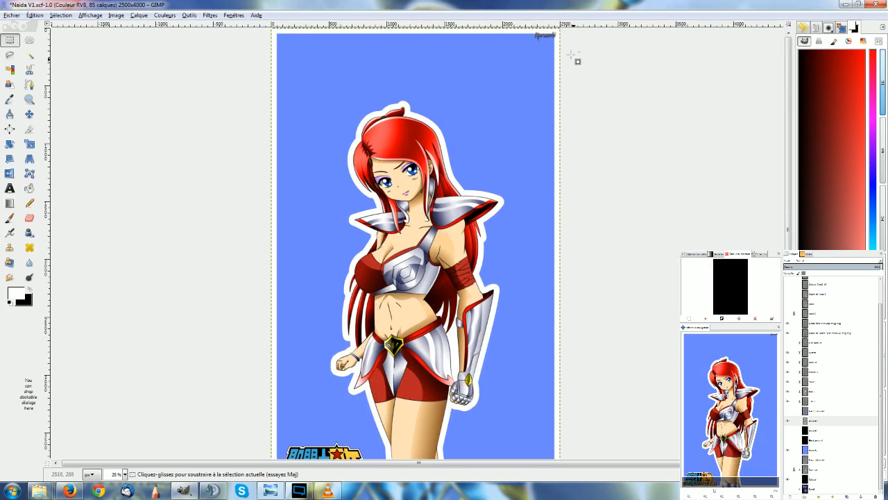
pyautogui.moveTo(675, 126); pyautogui.dragTo(678, 141)
pyautogui.moveTo(512, 35); pyautogui.dragTo(689, 401)
pyautogui.scroll(-1, 687, 399)
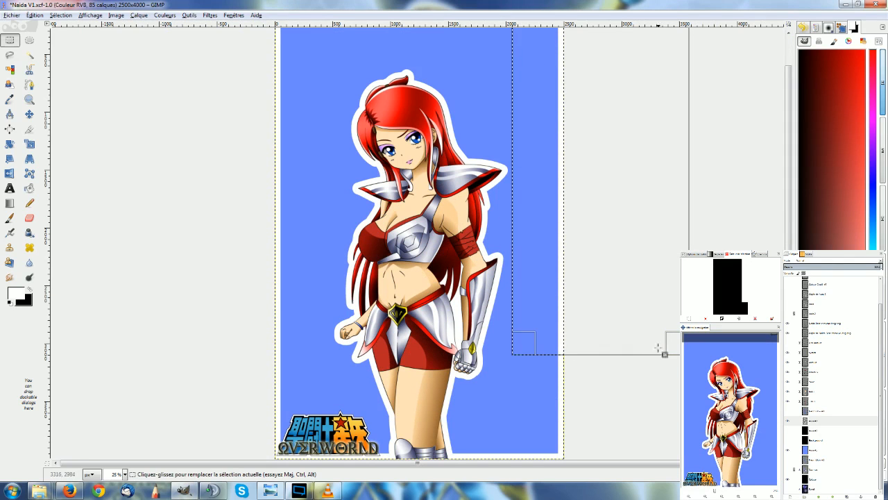
pyautogui.moveTo(684, 354); pyautogui.dragTo(698, 451)
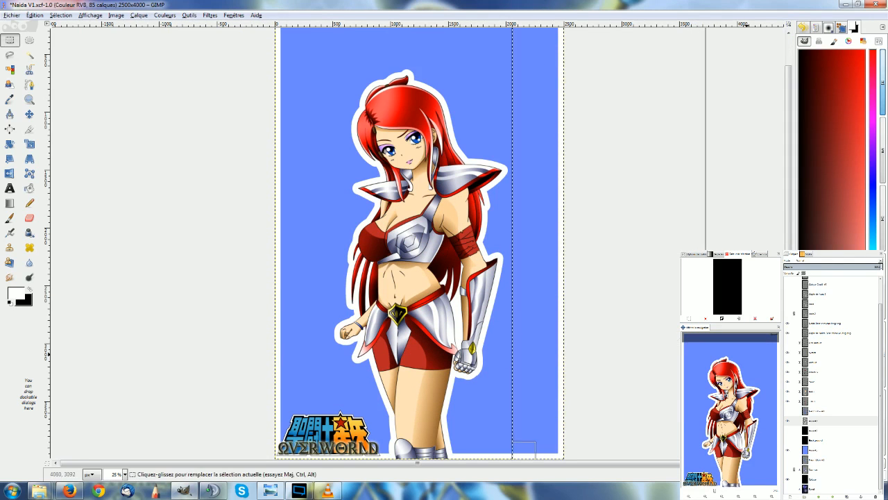
pyautogui.press('Return')
pyautogui.press('Delete')
pyautogui.hotkey('ctrl', 'shift', 'a')
# Step: Delete the white border strips along the canvas's top and left edges using rectangular selections
pyautogui.scroll(1, 331, 129)
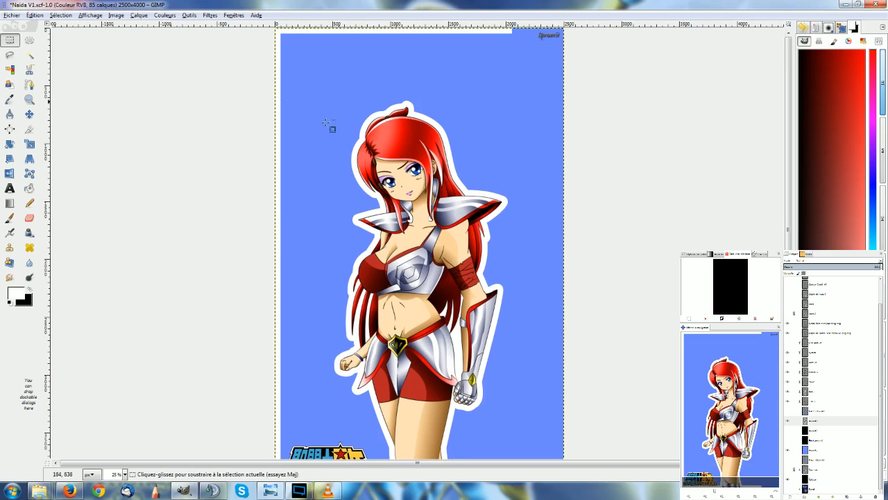
pyautogui.scroll(-1, 331, 129)
pyautogui.moveTo(287, 24); pyautogui.dragTo(565, 125)
pyautogui.press('r')
pyautogui.moveTo(261, 42); pyautogui.dragTo(595, 114)
pyautogui.press('Return')
pyautogui.moveTo(255, 52); pyautogui.dragTo(352, 458)
pyautogui.press('Delete')
pyautogui.click(613, 214)
# Step: Lasso and delete the white strip on the canvas's bottom edge to the right of the legs, continuing the outline's slope, then deselect
pyautogui.keyDown('ctrl'); pyautogui.scroll(4, 422, 438); pyautogui.keyUp('ctrl')
pyautogui.press('f')
pyautogui.keyDown('ctrl'); pyautogui.scroll(10, 577, 353); pyautogui.keyUp('ctrl')
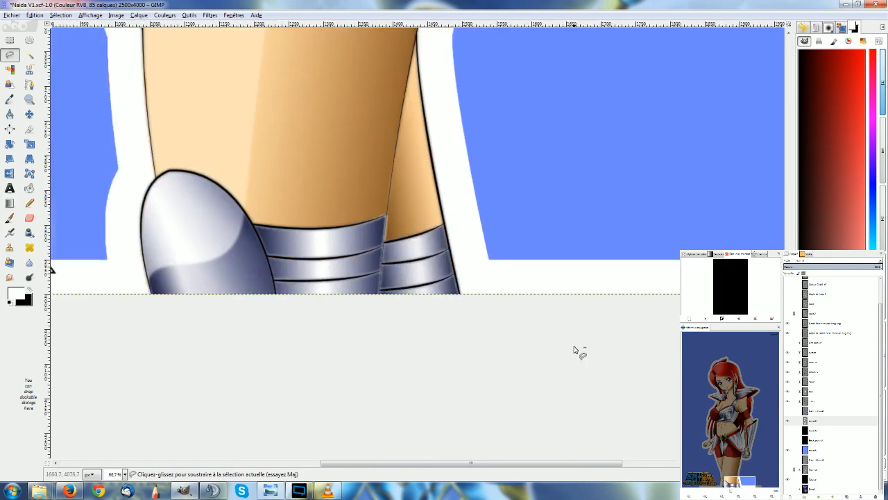
pyautogui.click(361, 250)
pyautogui.keyDown('ctrl'); pyautogui.scroll(-2, 408, 445); pyautogui.keyUp('ctrl')
pyautogui.scroll(-3, 408, 445)
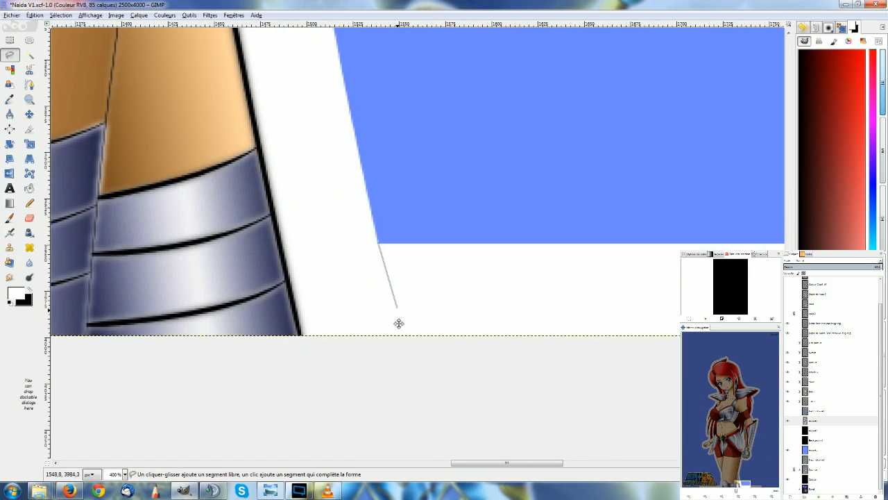
pyautogui.click(409, 369)
pyautogui.keyDown('ctrl'); pyautogui.scroll(-3, 194, 383); pyautogui.keyUp('ctrl')
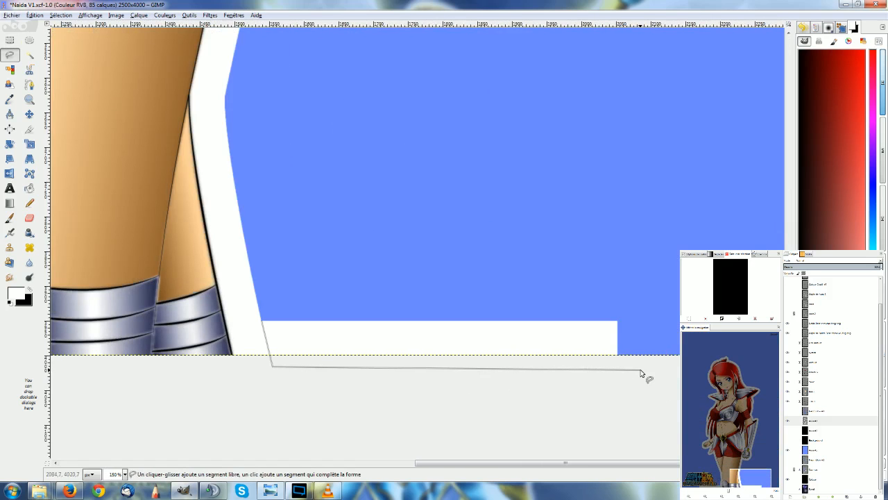
pyautogui.moveTo(539, 388); pyautogui.dragTo(421, 350)
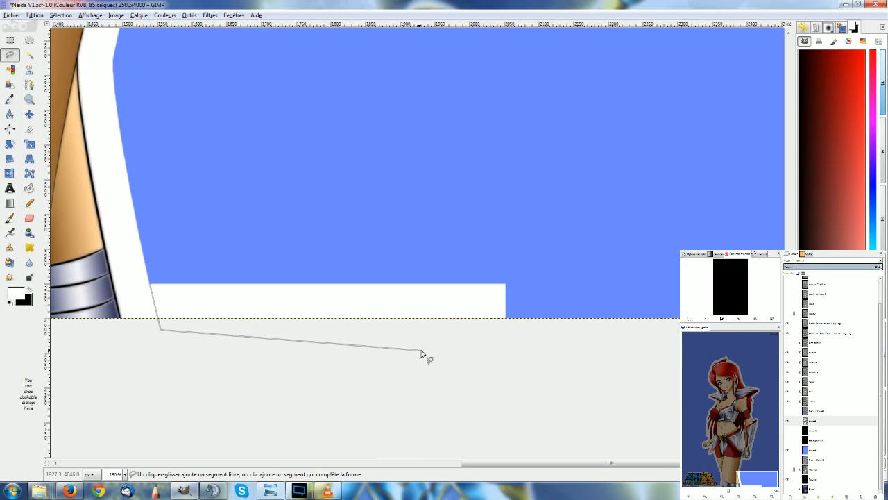
pyautogui.click(528, 336)
pyautogui.click(527, 229)
pyautogui.click(156, 284)
pyautogui.press('Delete')
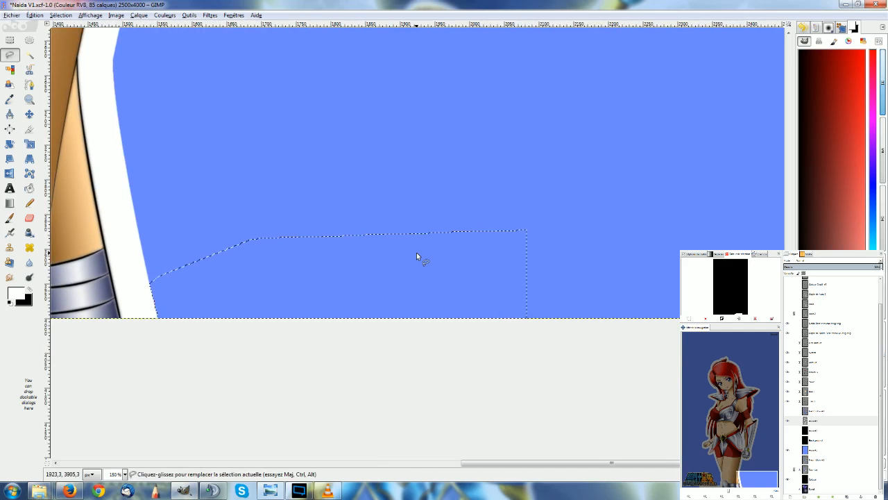
pyautogui.press('r')
pyautogui.click(475, 145)
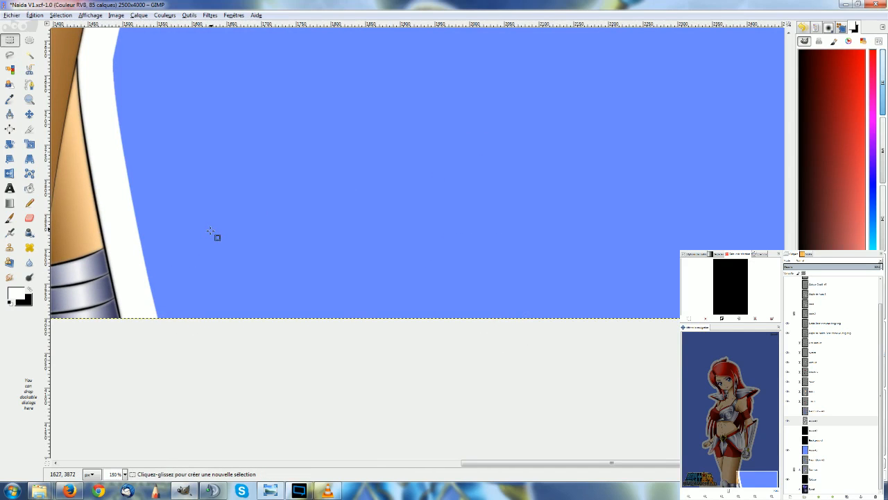
# Step: Lasso and delete the white strip on the canvas's bottom edge left of the legs, continuing the outline's slope, and clear the selection
pyautogui.moveTo(210, 228); pyautogui.dragTo(859, 162)
pyautogui.scroll(4, 424, 221)
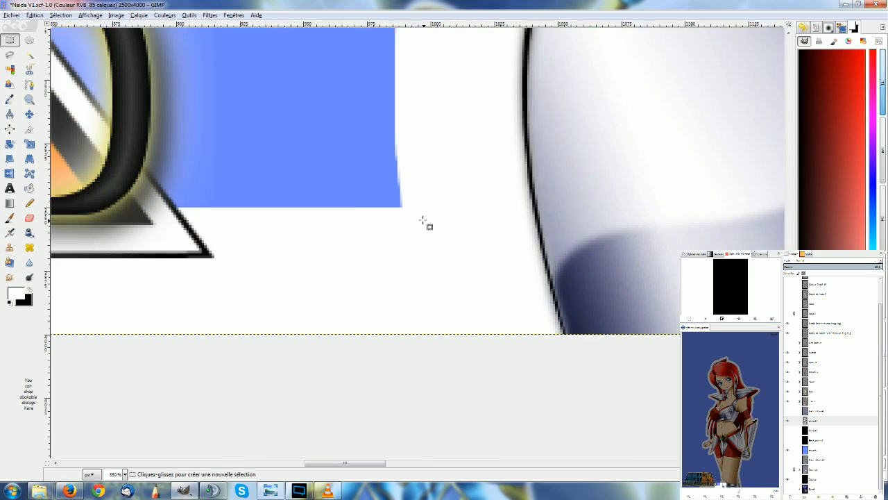
pyautogui.press('f')
pyautogui.scroll(2, 402, 221)
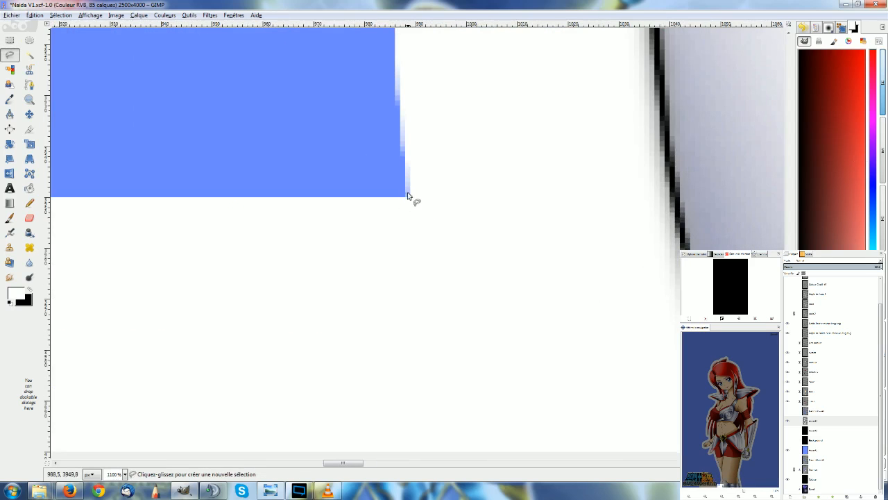
pyautogui.click(409, 197)
pyautogui.scroll(-4, 413, 200)
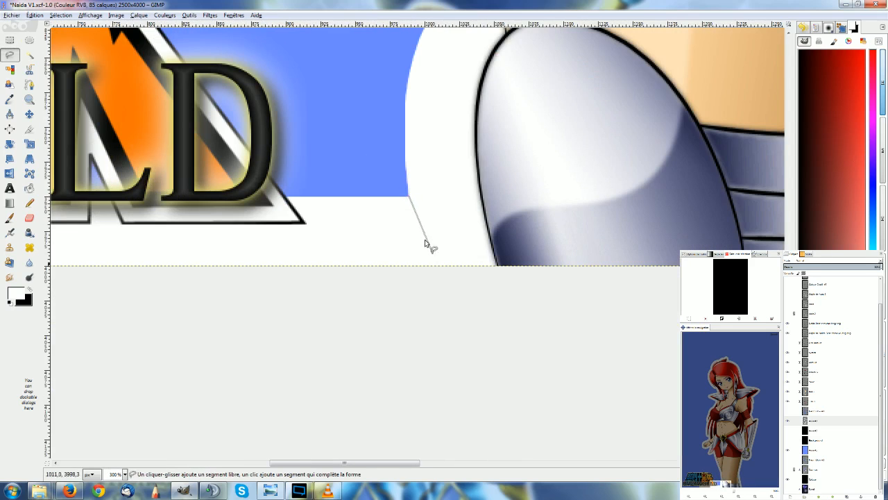
pyautogui.click(435, 285)
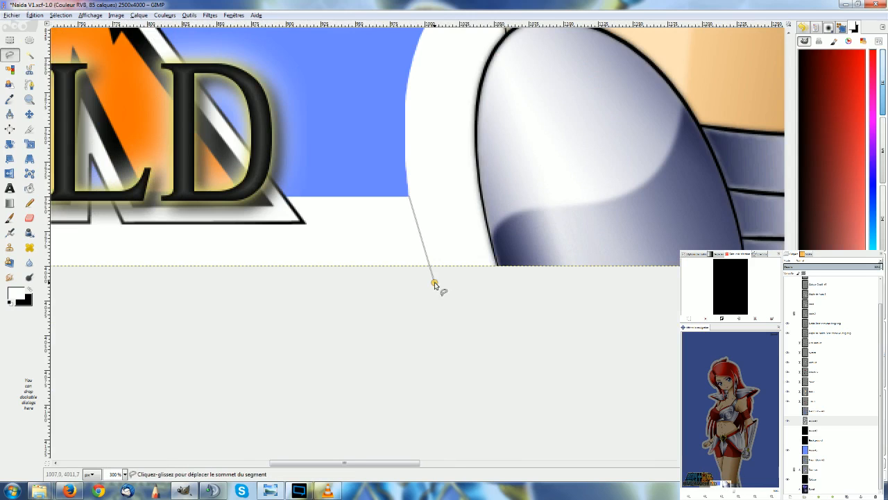
pyautogui.scroll(-2, 435, 286)
pyautogui.hscroll(-4, 347, 297)
pyautogui.click(297, 292)
pyautogui.click(239, 215)
pyautogui.click(267, 132)
pyautogui.click(563, 136)
pyautogui.click(650, 218)
pyautogui.press('r')
pyautogui.hotkey('ctrl', 'shift', 'a')
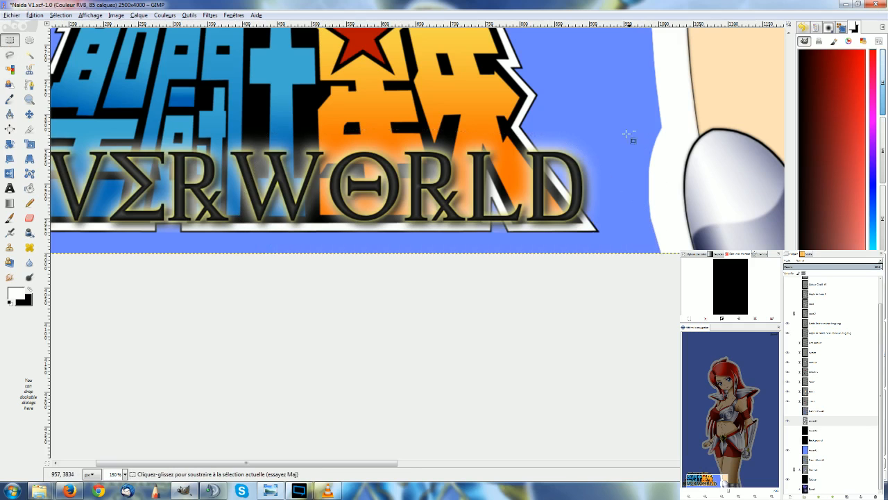
# Step: Apply a Gaussian blur with a 10 px radius to the white outline on the Aura #3 layer
pyautogui.scroll(-1, 636, 146)
pyautogui.moveTo(743, 174); pyautogui.dragTo(485, 217)
pyautogui.scroll(-2, 494, 216)
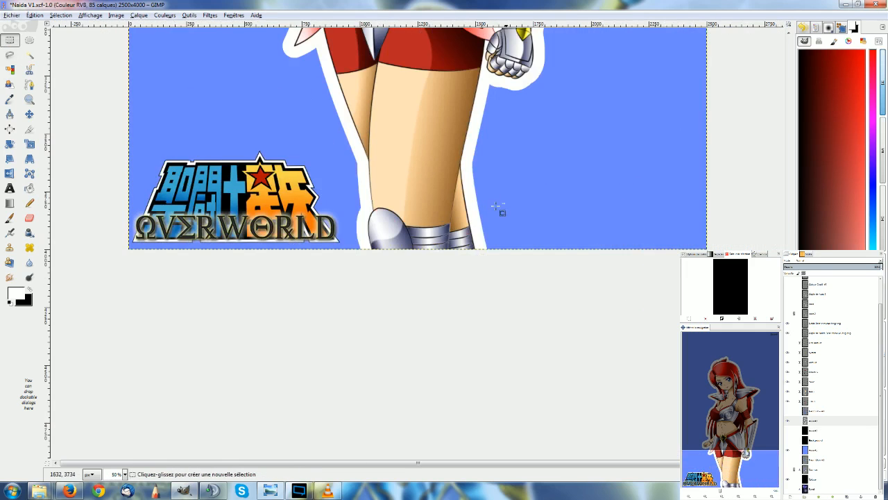
pyautogui.scroll(5, 528, 277)
pyautogui.scroll(4, 556, 281)
pyautogui.scroll(-1, 557, 279)
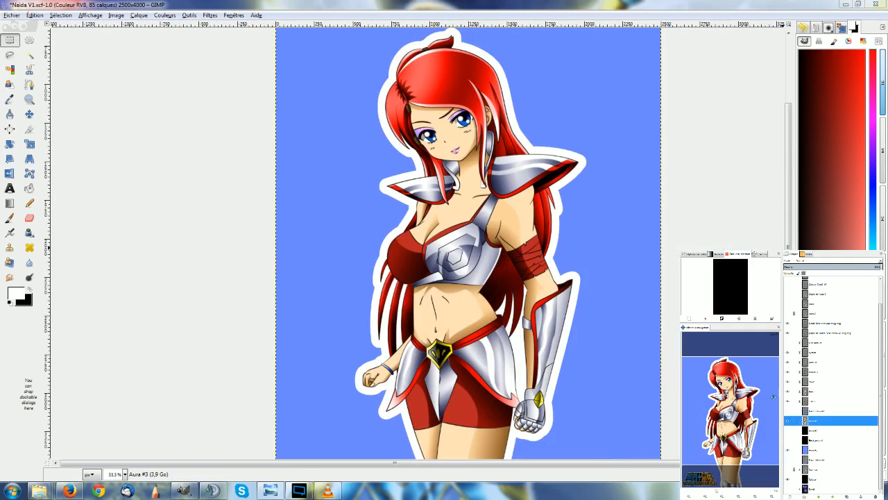
pyautogui.click(188, 16)
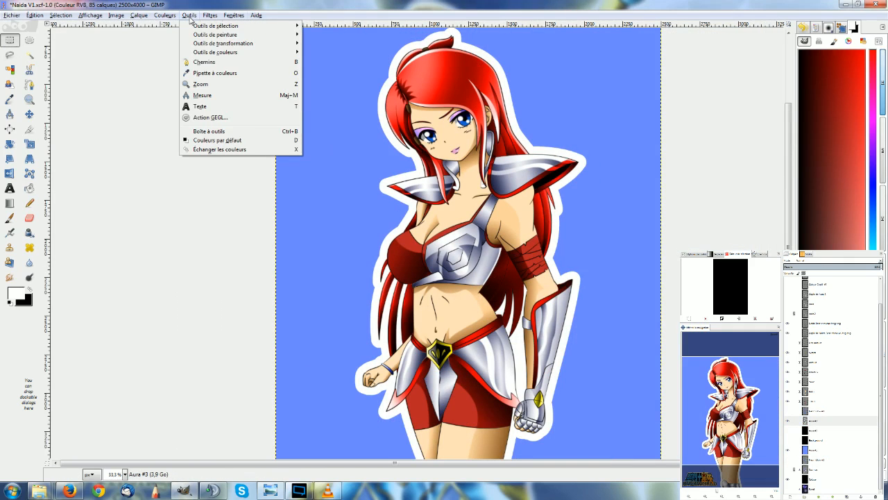
pyautogui.moveTo(212, 18)
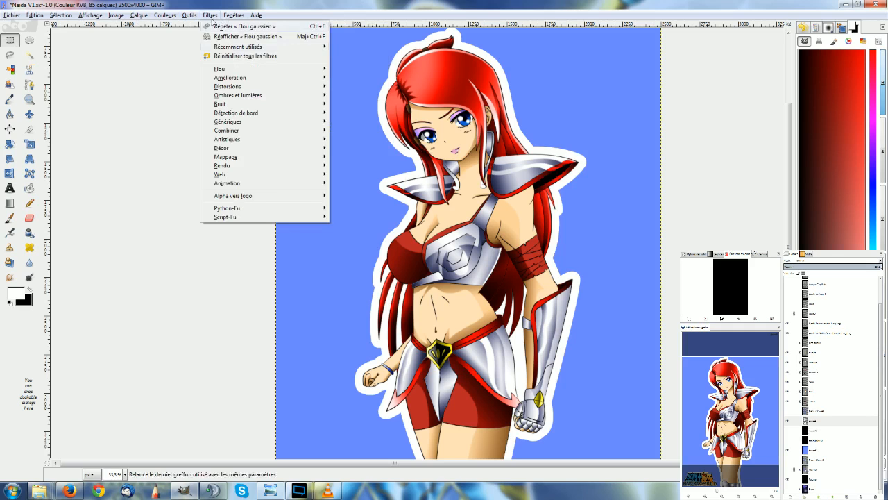
pyautogui.moveTo(235, 69)
pyautogui.click(356, 89)
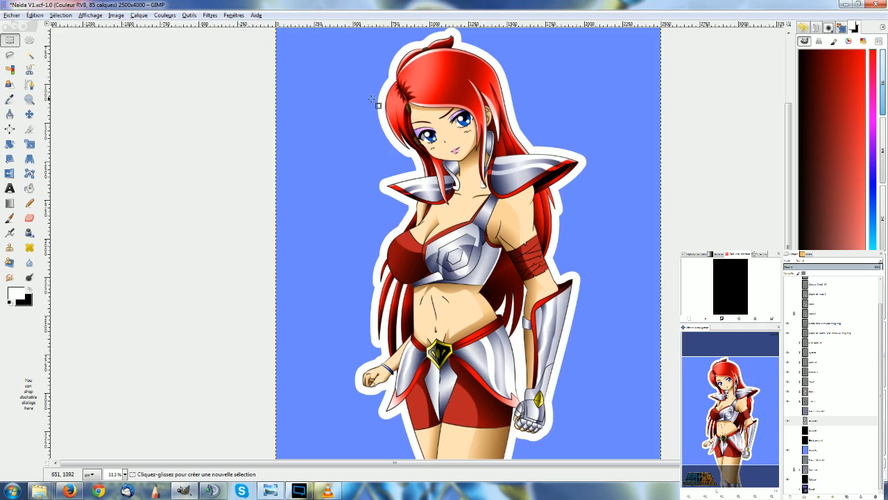
pyautogui.press('Tab')
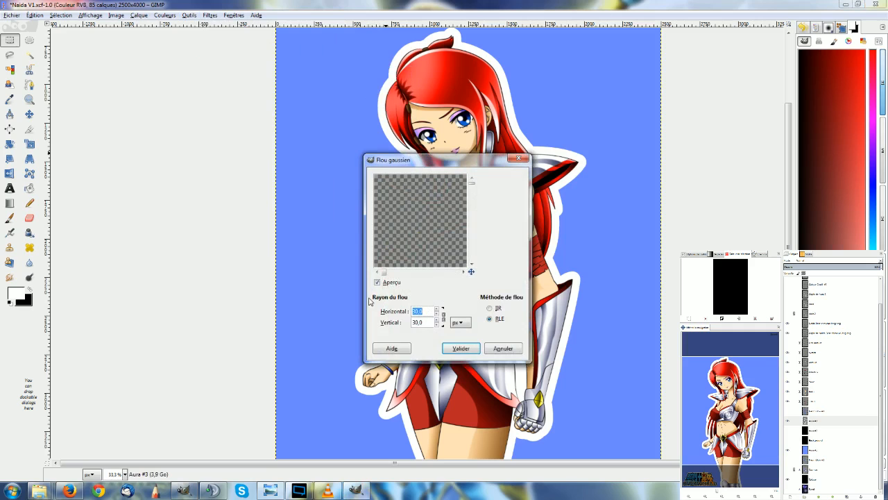
pyautogui.write('10')
pyautogui.click(461, 349)
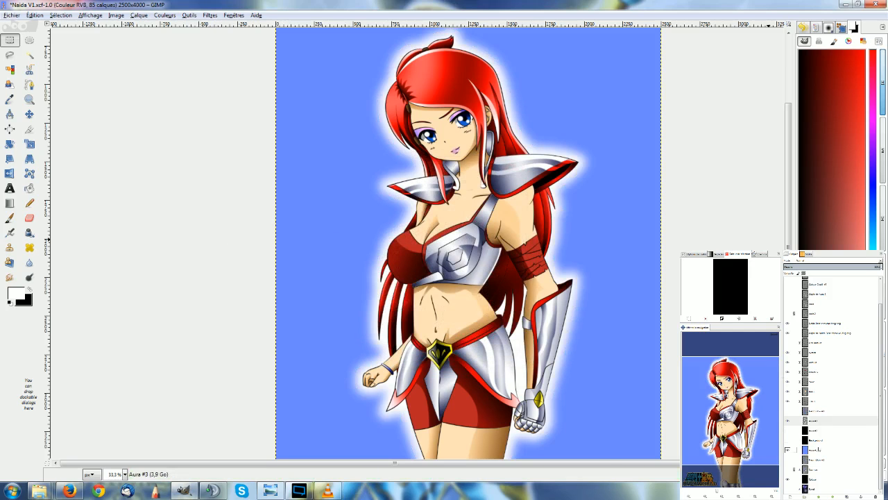
# Step: Make the black Aura #2 layer visible and repeat the Gaussian blur on the Aura #3 layer
pyautogui.click(792, 433)
pyautogui.click(787, 431)
pyautogui.click(814, 420)
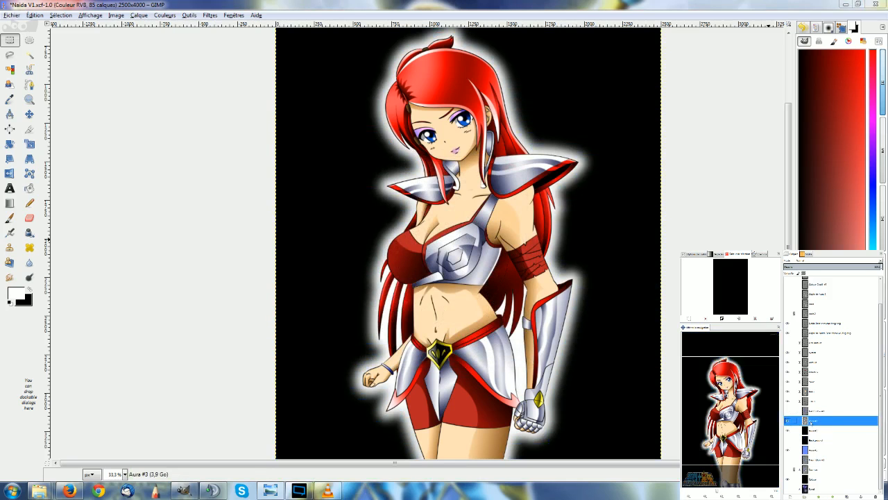
pyautogui.click(709, 207)
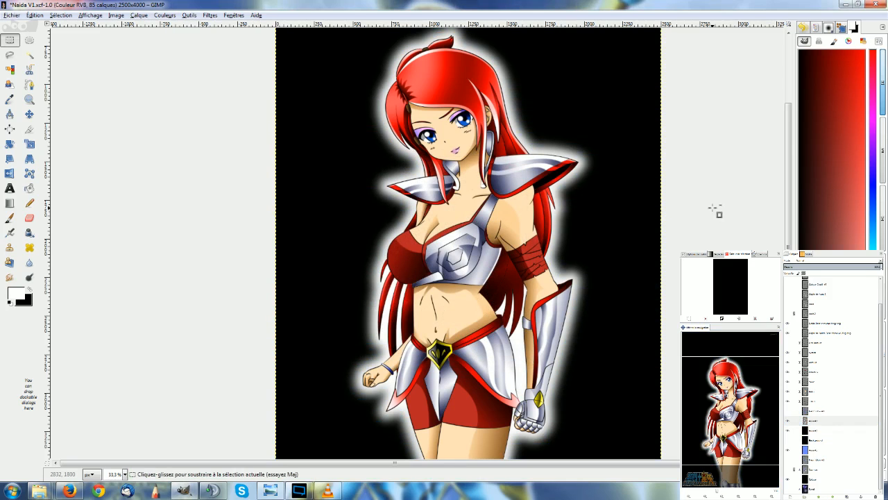
pyautogui.hotkey('ctrl', 'f')
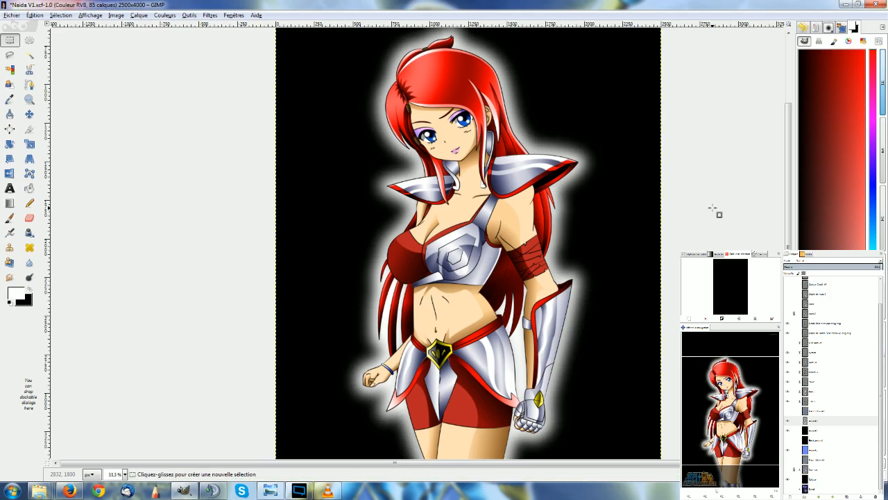
# Step: Merge the Aura #3 layer down into Aura #2, hide the merged layer and make the black Background layer active
pyautogui.click(830, 421)
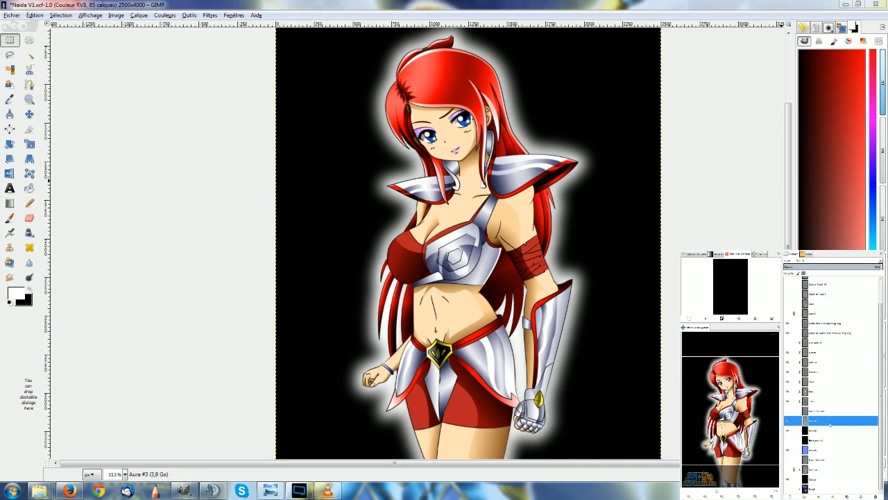
pyautogui.press('Down')
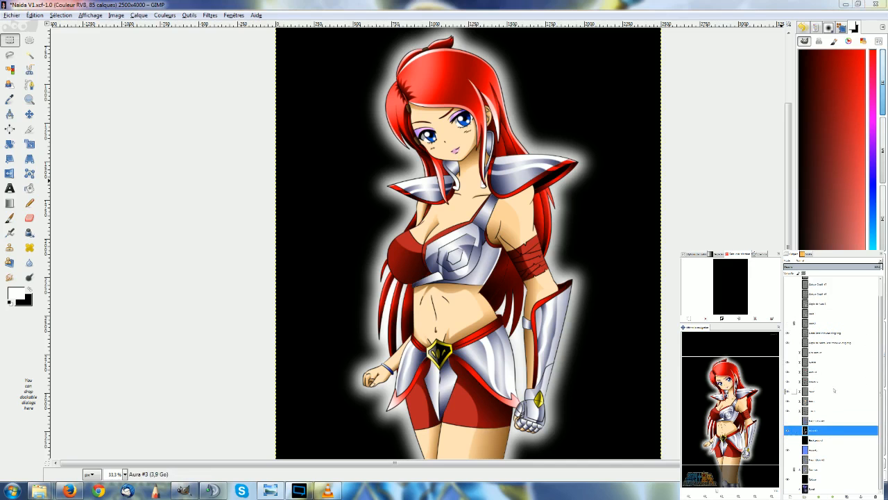
pyautogui.click(817, 441)
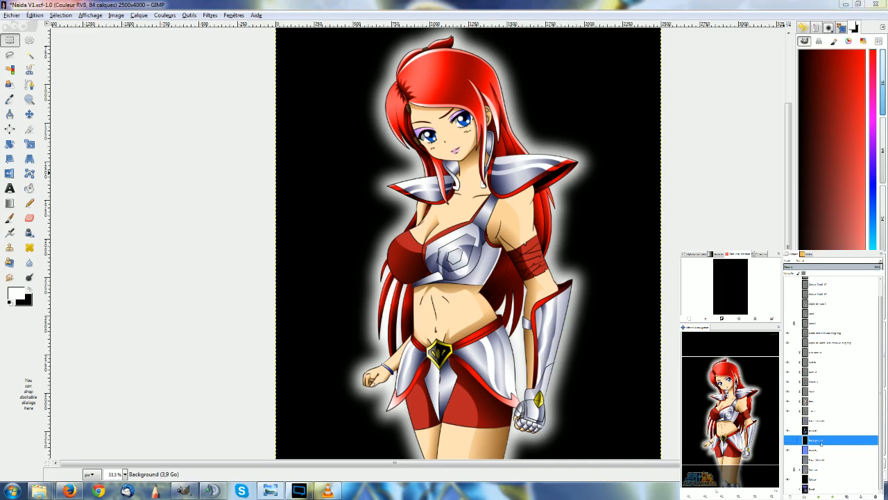
pyautogui.click(787, 431)
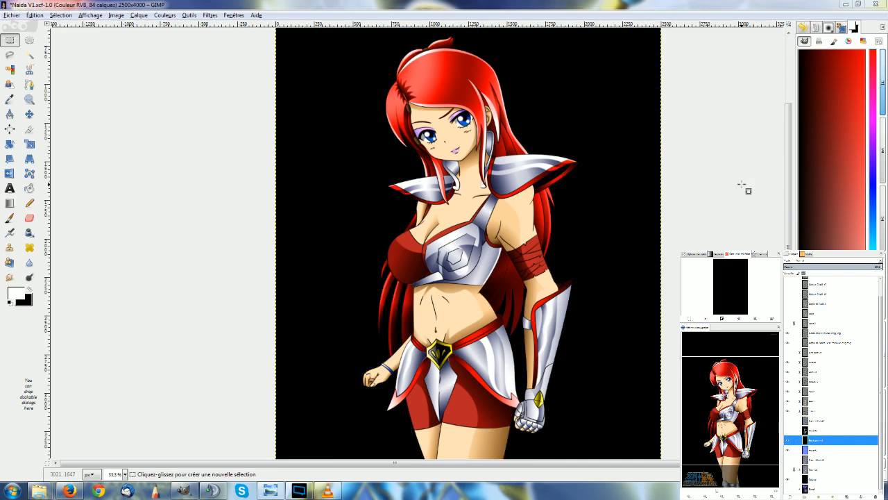
# Step: Render turbulent difference clouds on the Background layer with a new random seed, detail 1 and X and Y size 14.0
pyautogui.click(194, 15)
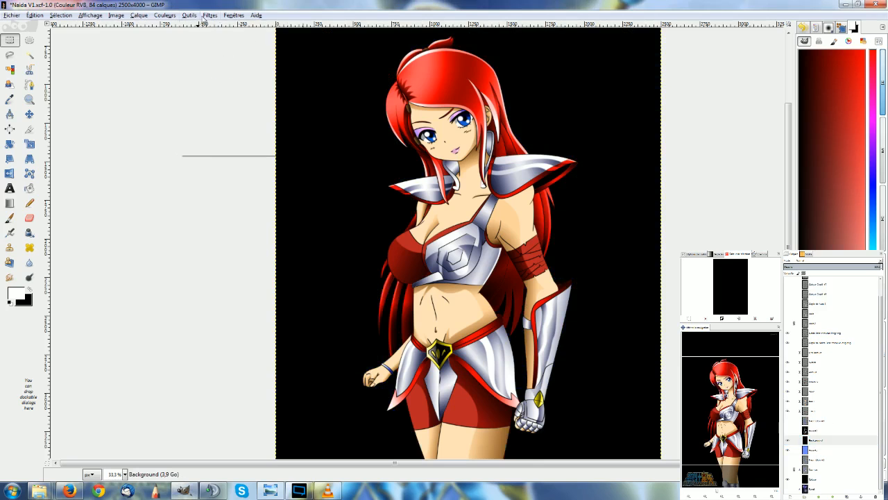
pyautogui.moveTo(211, 16)
pyautogui.moveTo(240, 169)
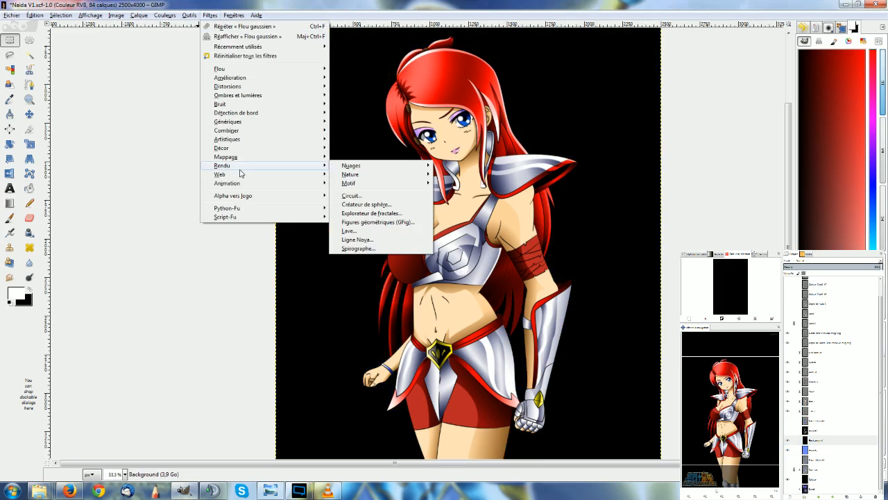
pyautogui.moveTo(416, 167)
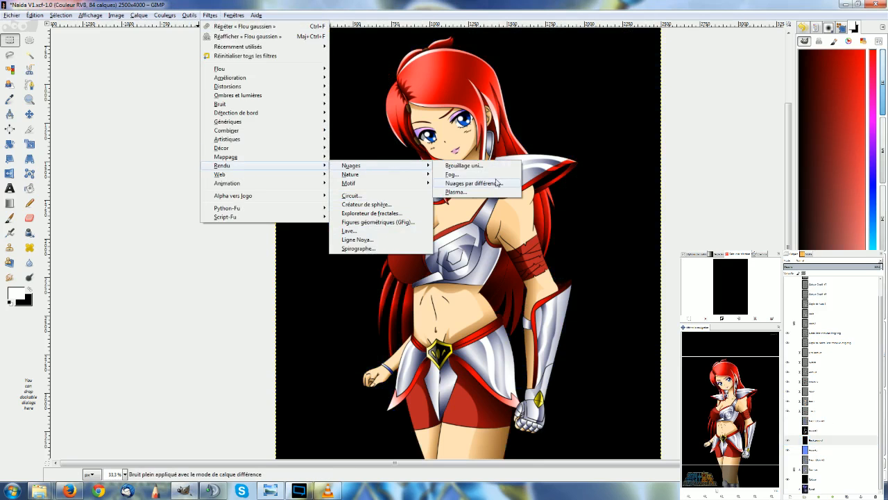
pyautogui.click(495, 190)
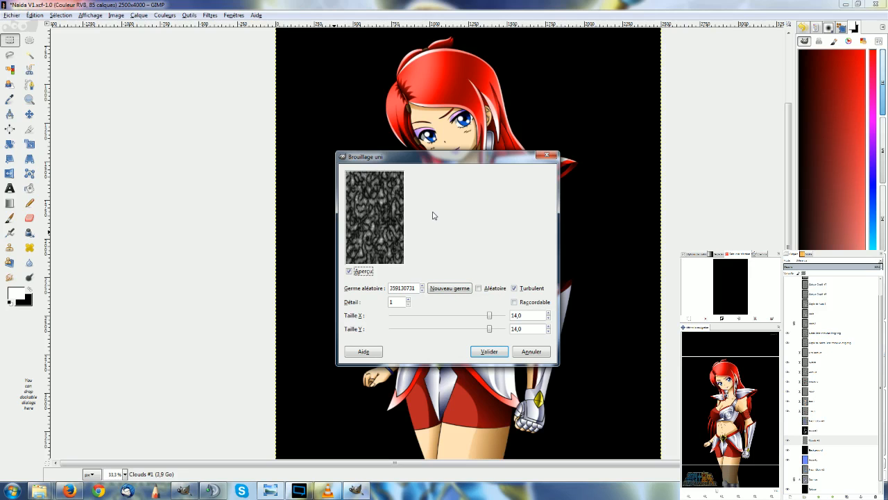
pyautogui.click(435, 289)
pyautogui.click(435, 289)
pyautogui.click(435, 289)
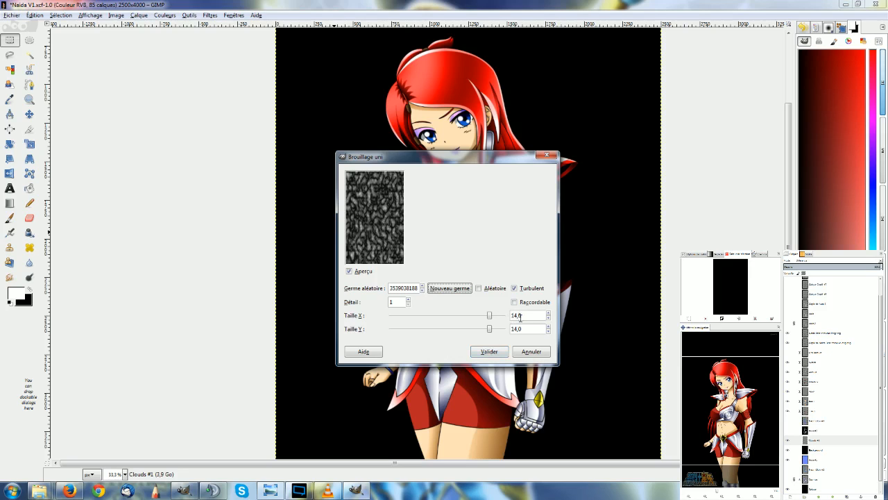
pyautogui.click(500, 354)
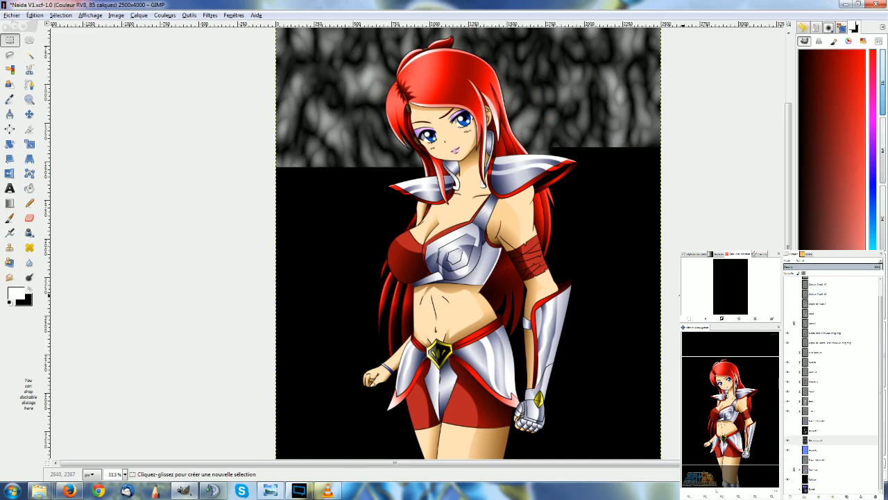
pyautogui.scroll(-3, 469, 243)
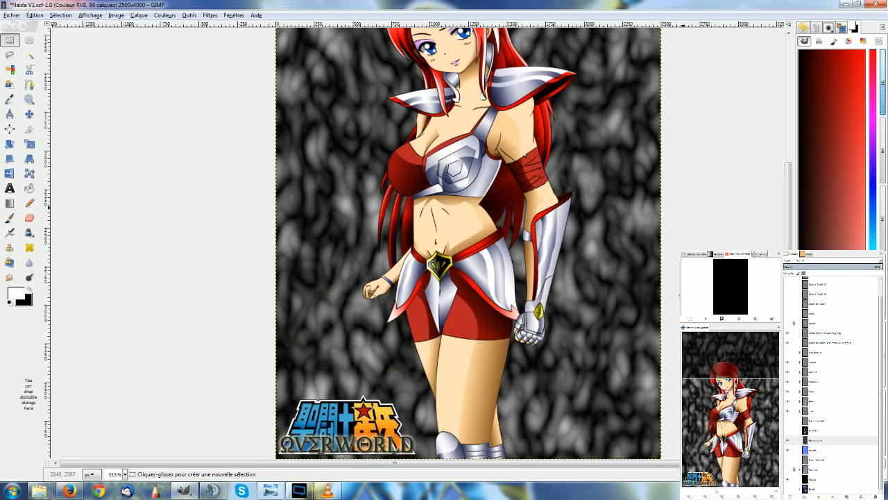
pyautogui.scroll(3, 468, 243)
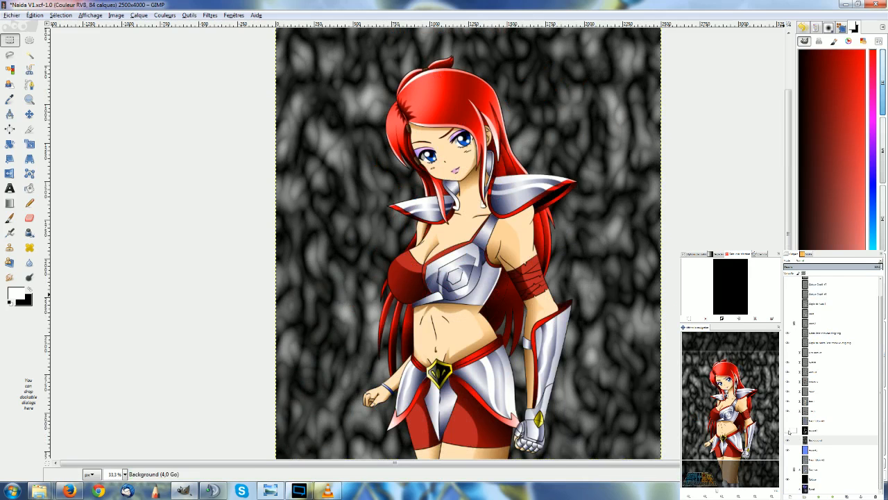
# Step: Show the Aura #2 layer and turn its white into transparency with Color to Alpha
pyautogui.click(787, 430)
pyautogui.click(818, 431)
pyautogui.rightClick(691, 195)
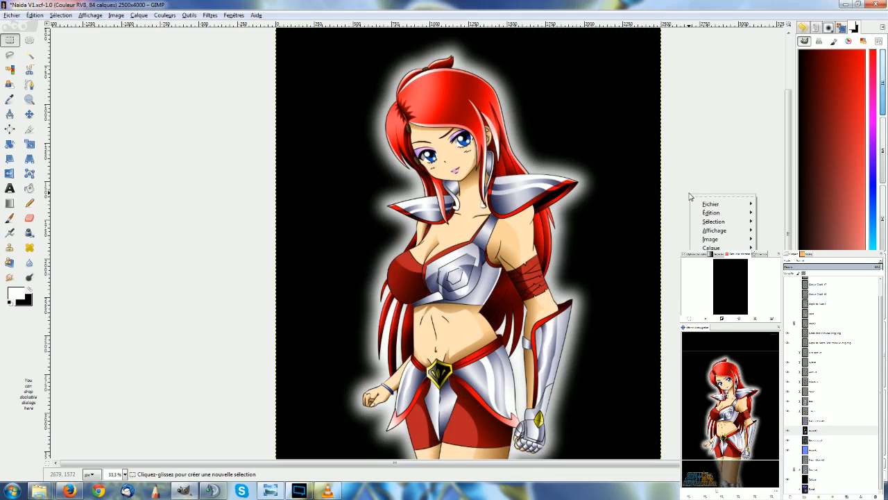
pyautogui.moveTo(721, 248)
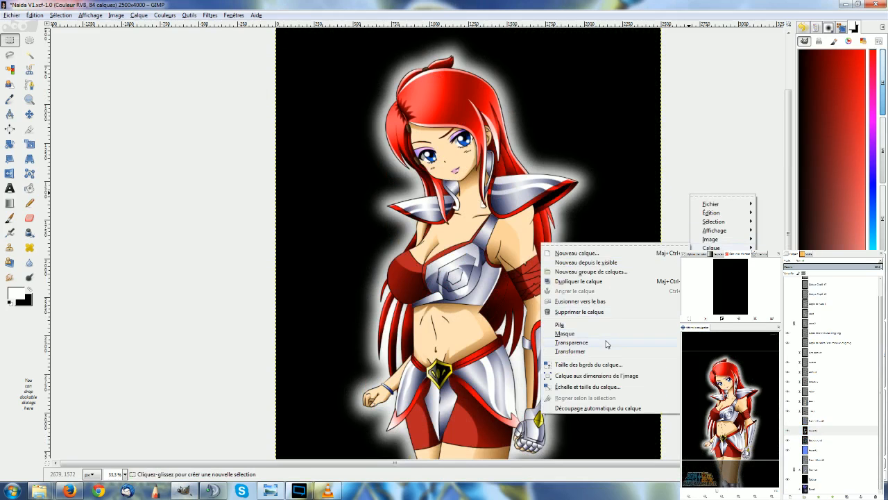
pyautogui.moveTo(605, 341)
pyautogui.click(498, 376)
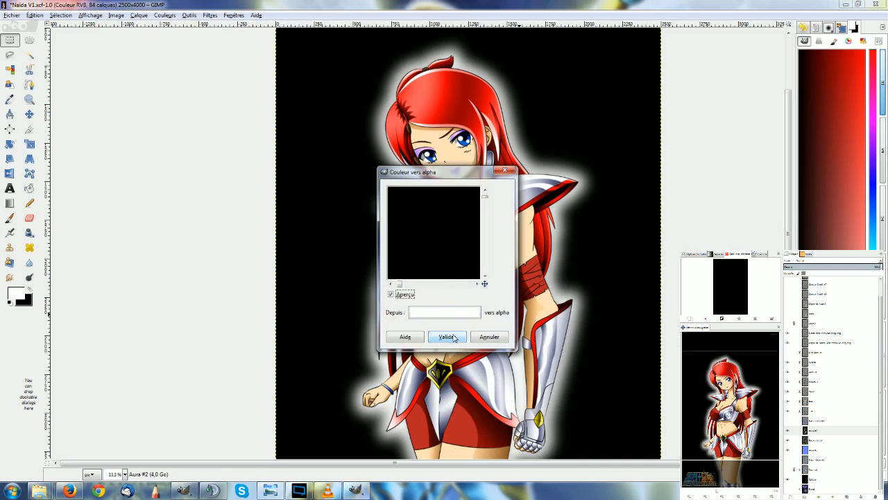
pyautogui.click(447, 336)
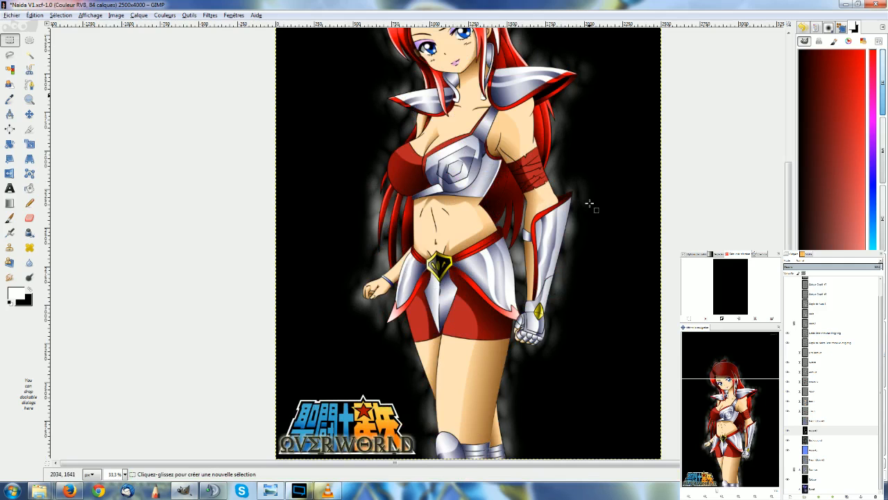
# Step: Merge the Aura #2 layer down into Background and duplicate the merged Background layer twice
pyautogui.click(822, 431)
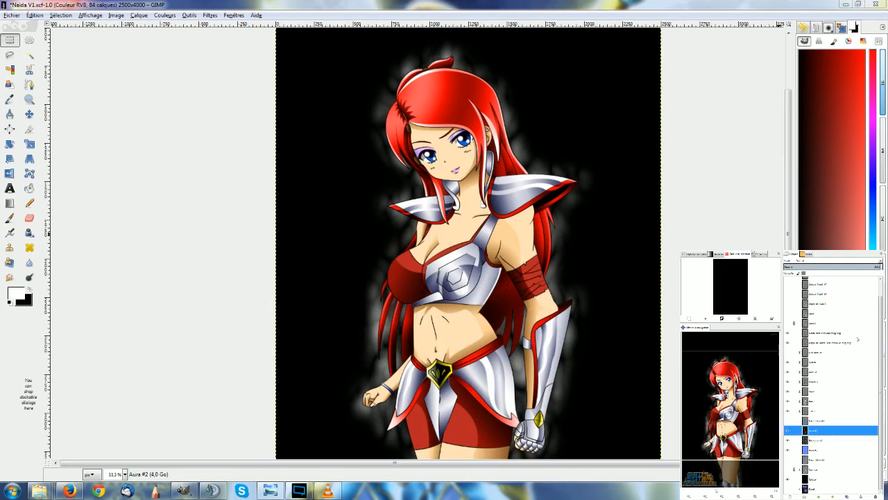
pyautogui.click(816, 442)
pyautogui.click(814, 431)
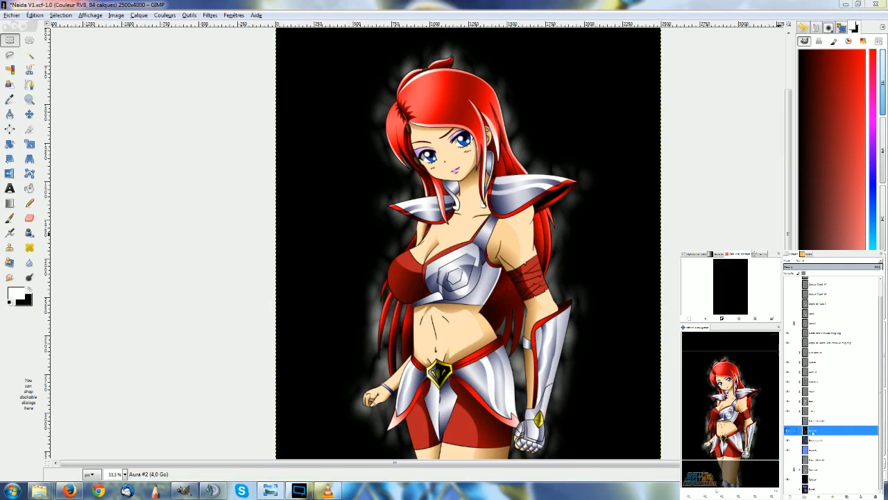
pyautogui.click(845, 334)
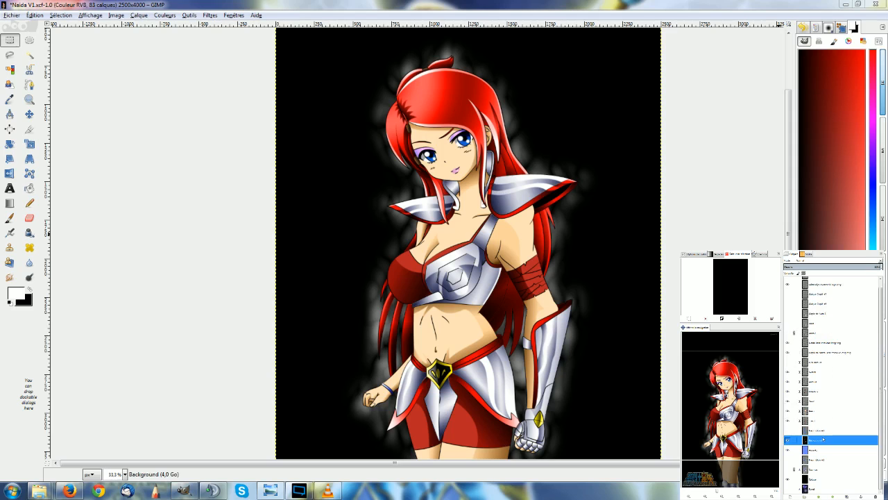
pyautogui.hotkey('shift', 'ctrl', 'd')
pyautogui.hotkey('shift', 'ctrl', 'd')
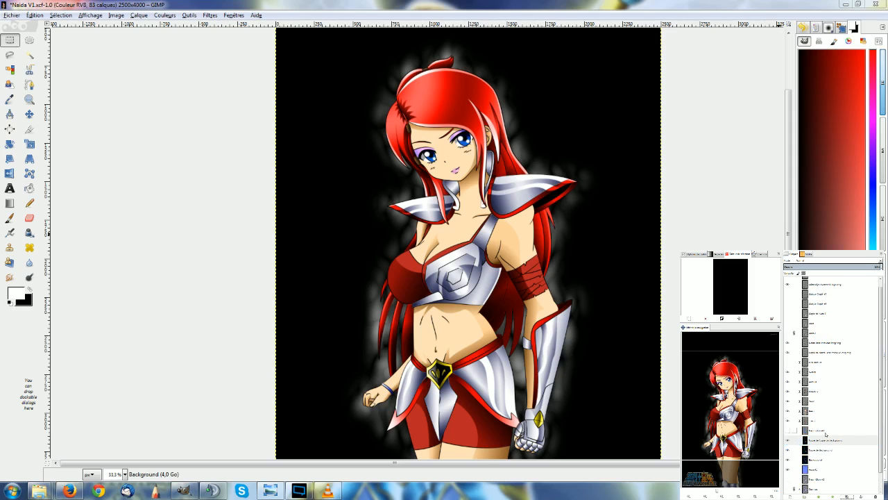
# Step: Change the blending modes of the two Background copies and the original Background layer to blend the clouds over the blue layer
pyautogui.scroll(-1, 847, 362)
pyautogui.click(880, 260)
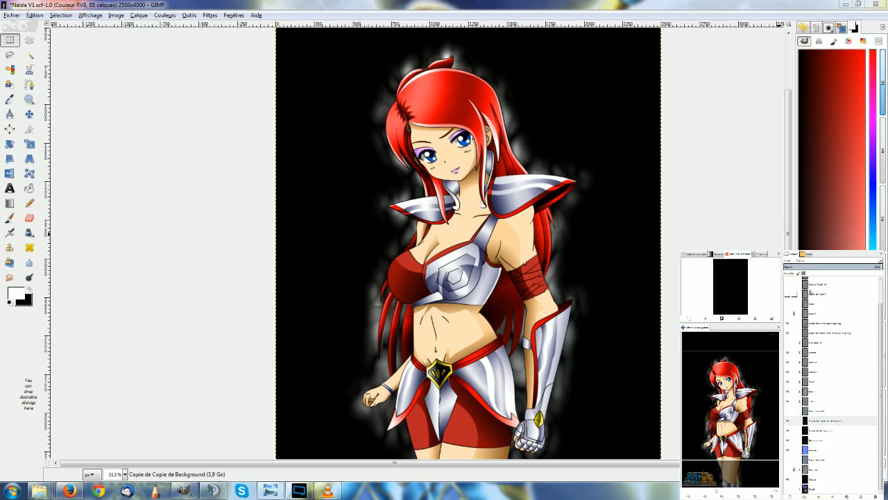
pyautogui.click(824, 430)
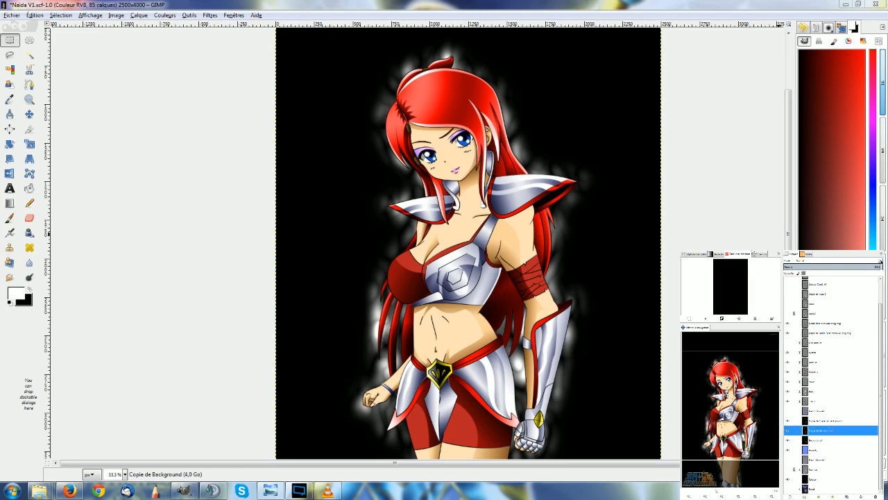
pyautogui.click(832, 440)
pyautogui.click(880, 261)
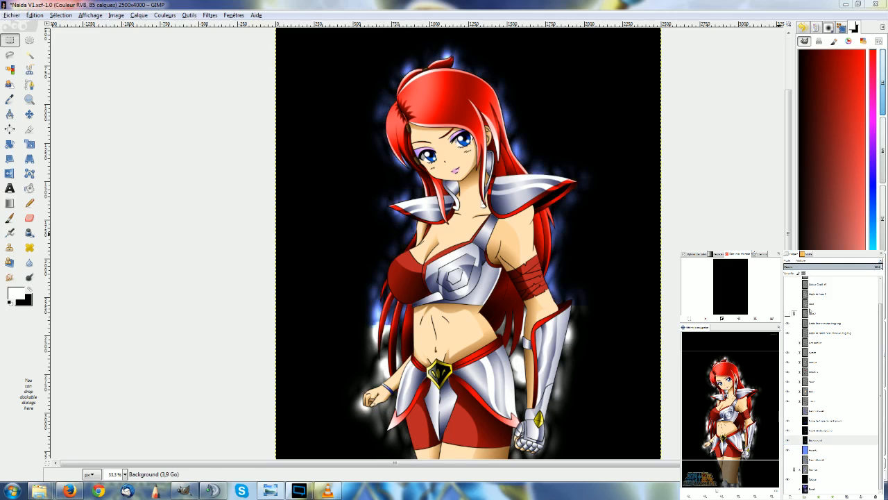
pyautogui.scroll(-2, 654, 177)
pyautogui.scroll(2, 656, 177)
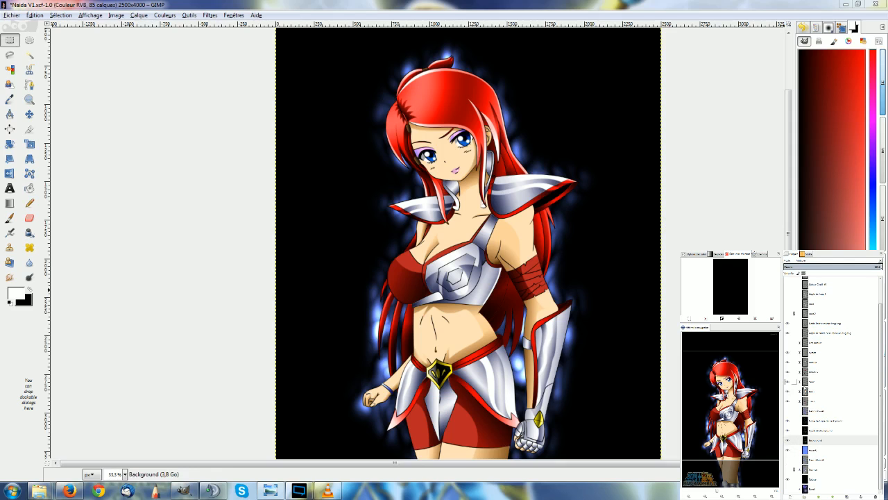
# Step: Compare the glow with the Aura 2 and Aura layers temporarily shown one after the other
pyautogui.click(786, 314)
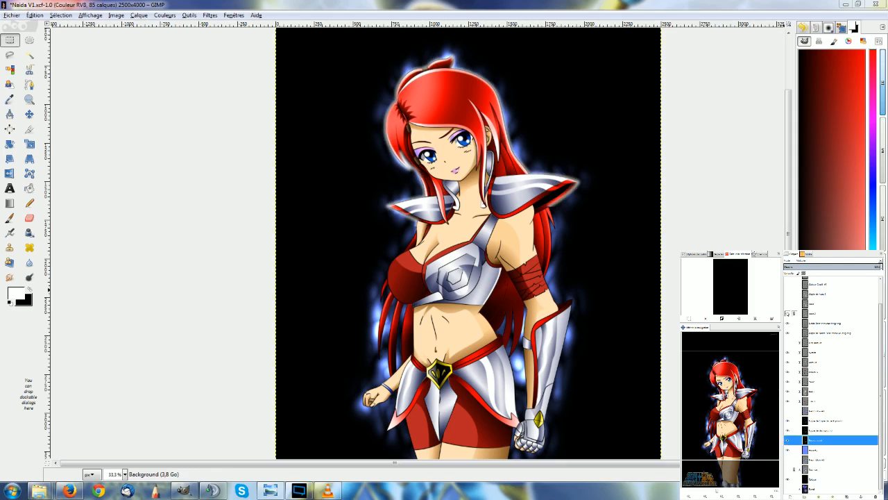
pyautogui.click(787, 314)
pyautogui.click(787, 304)
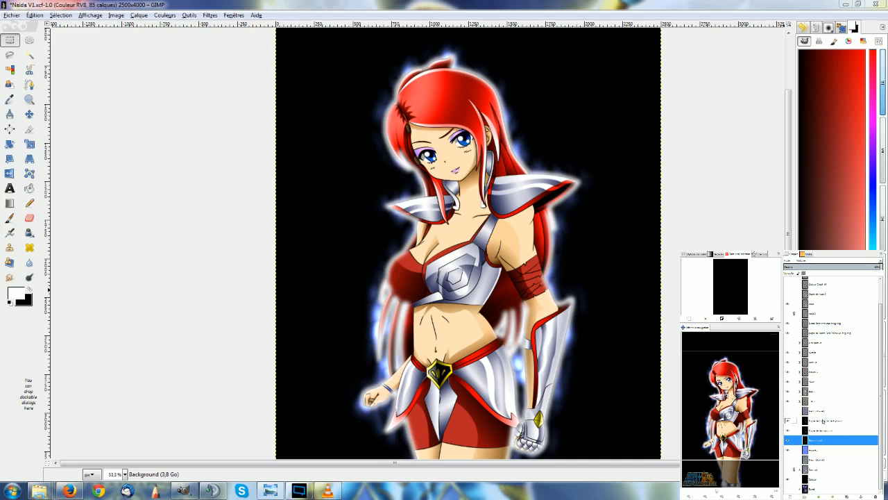
pyautogui.click(788, 304)
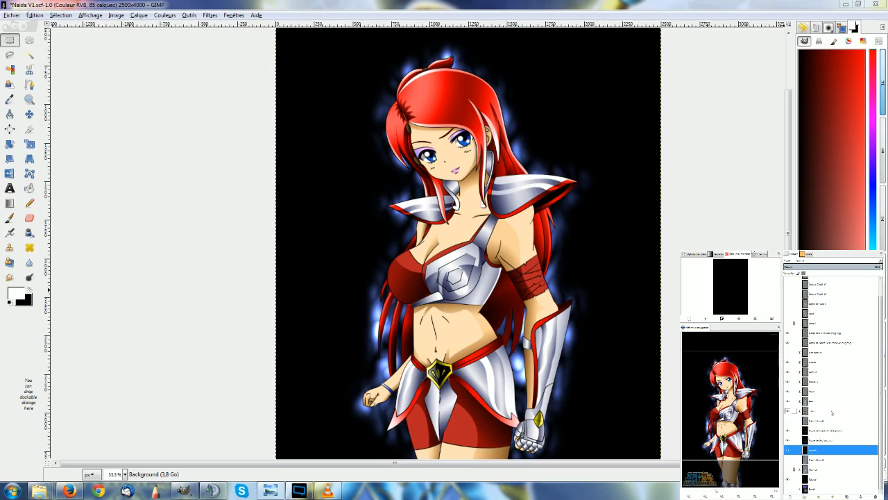
# Step: Merge both Background copies down into the Aura #1 layer
pyautogui.click(817, 441)
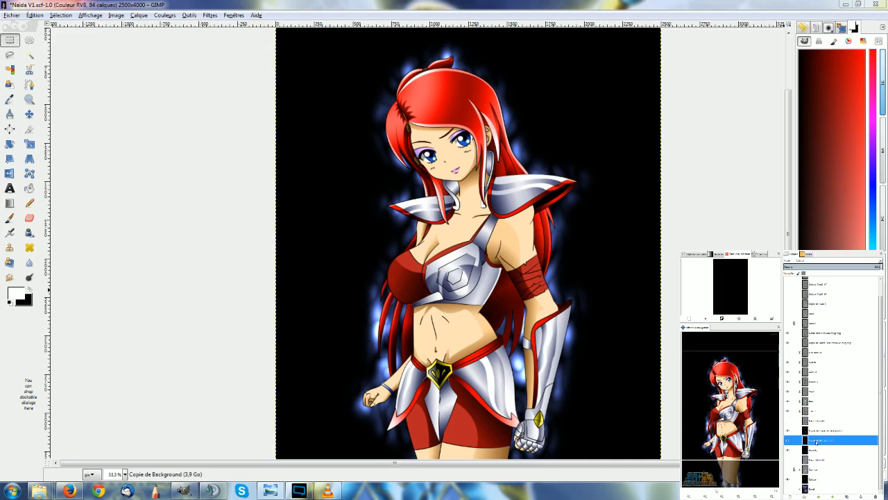
pyautogui.click(844, 344)
pyautogui.rightClick(820, 440)
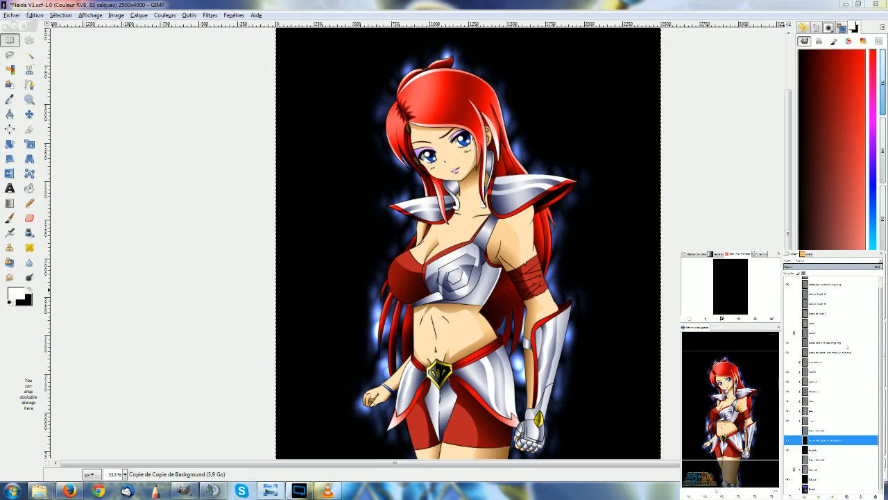
pyautogui.click(847, 346)
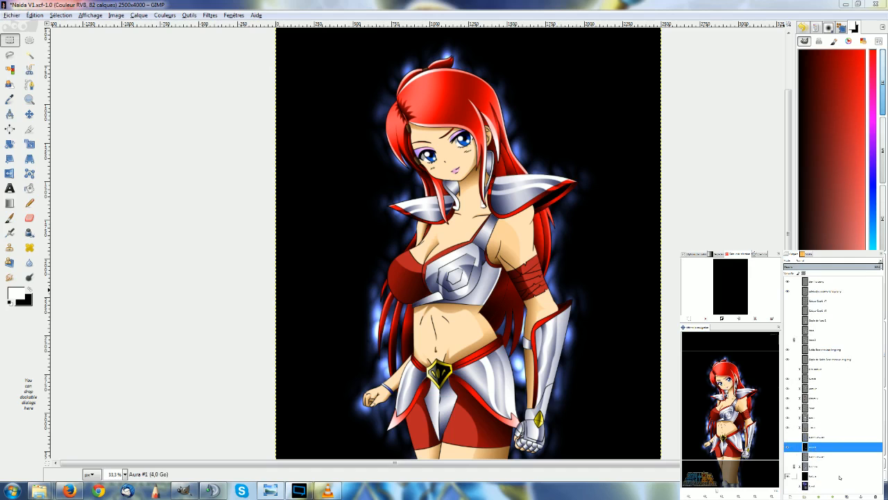
pyautogui.click(846, 497)
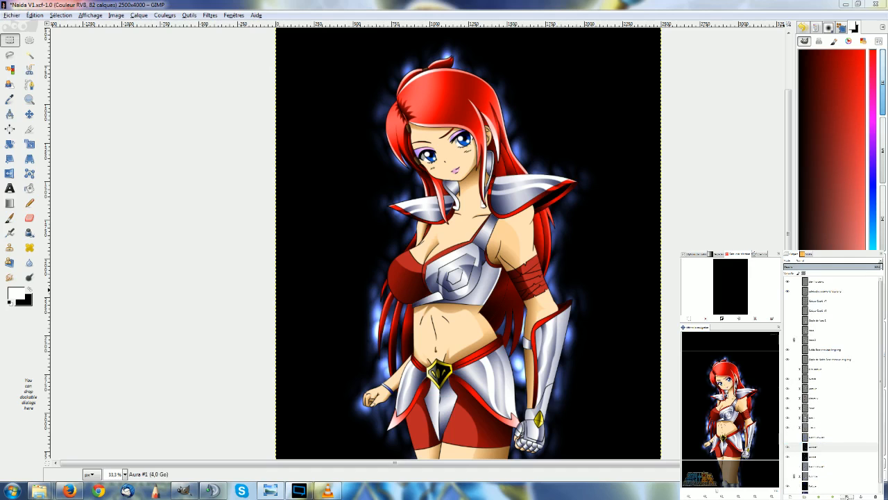
pyautogui.hotkey('ctrl', 'z')
pyautogui.click(848, 497)
pyautogui.hotkey('ctrl', 'z')
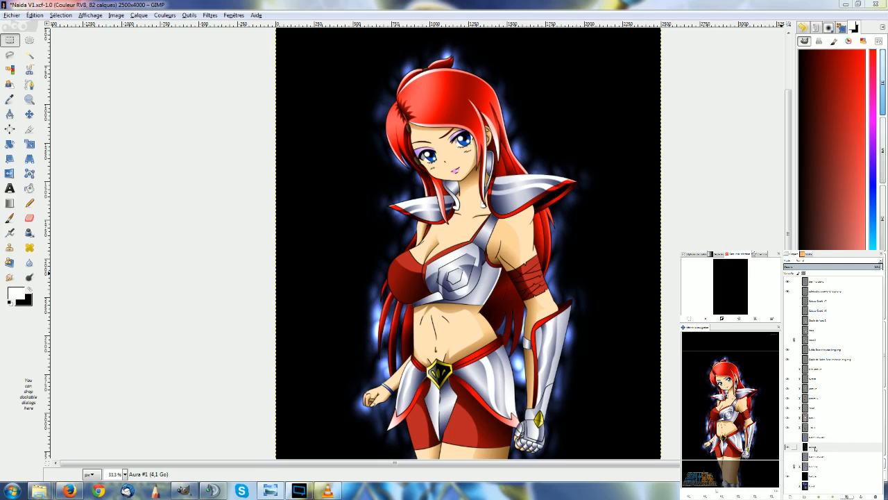
# Step: Turn the black of the Aura #1 layer into transparency with Color to Alpha
pyautogui.rightClick(636, 233)
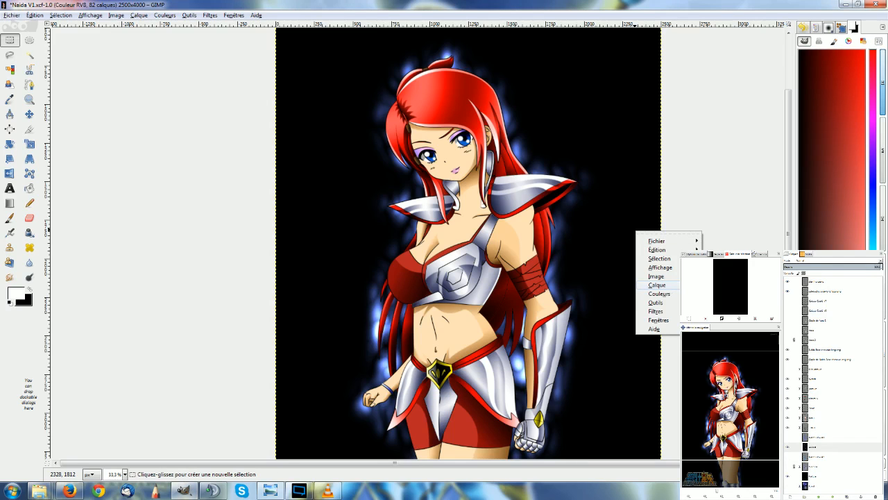
pyautogui.moveTo(725, 379)
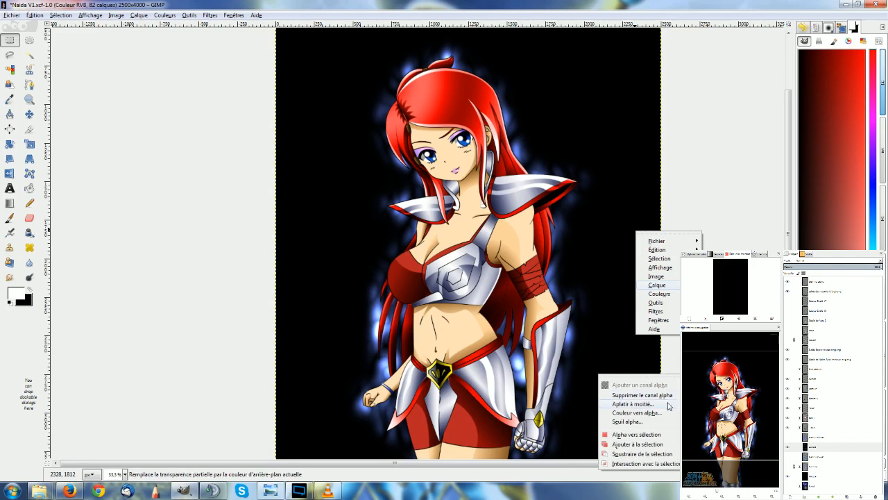
pyautogui.click(667, 413)
pyautogui.click(444, 312)
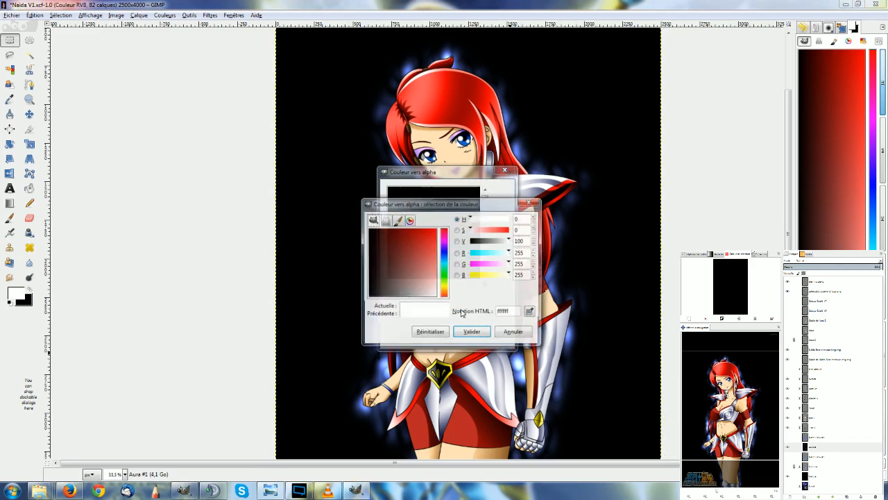
pyautogui.click(471, 332)
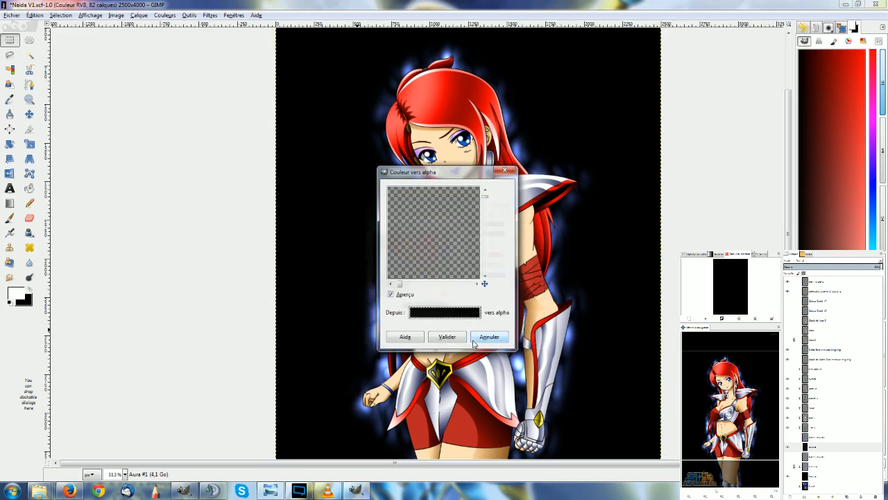
pyautogui.click(447, 337)
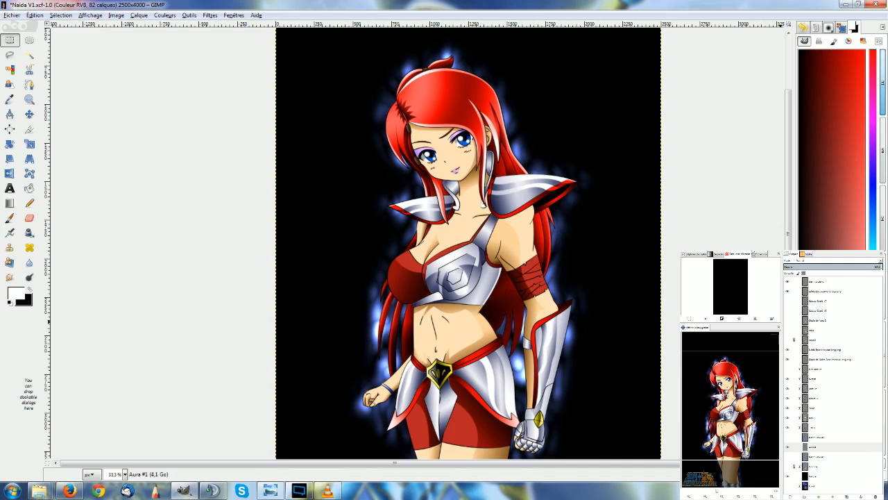
pyautogui.click(789, 476)
pyautogui.click(842, 495)
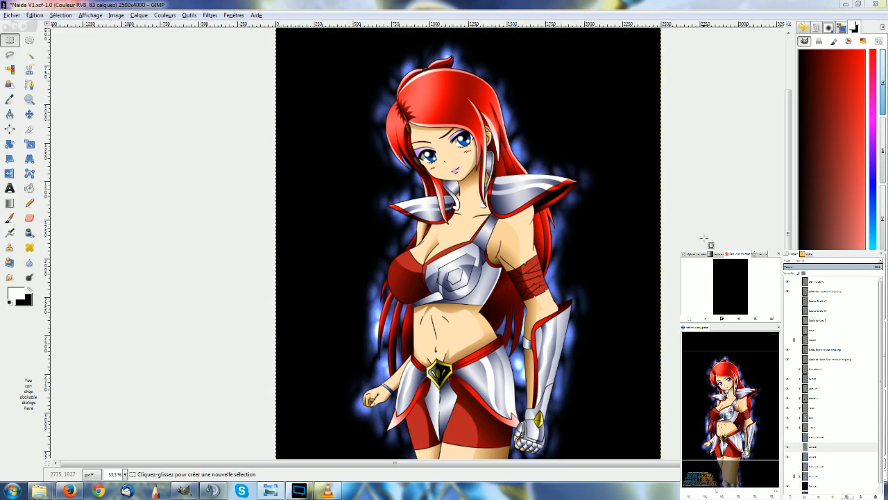
pyautogui.hotkey('ctrl', 'z')
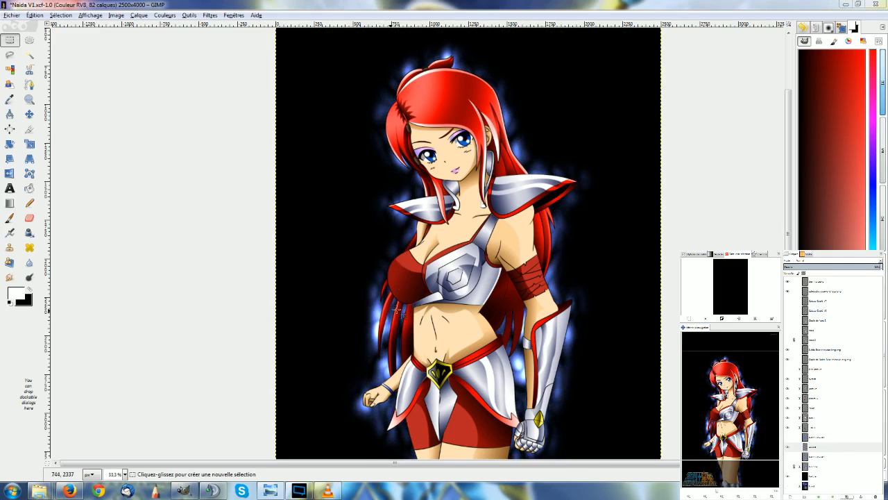
# Step: Inspect the blue glow around the character and duplicate the Aura #1 layer
pyautogui.scroll(2, 402, 292)
pyautogui.scroll(-1, 394, 290)
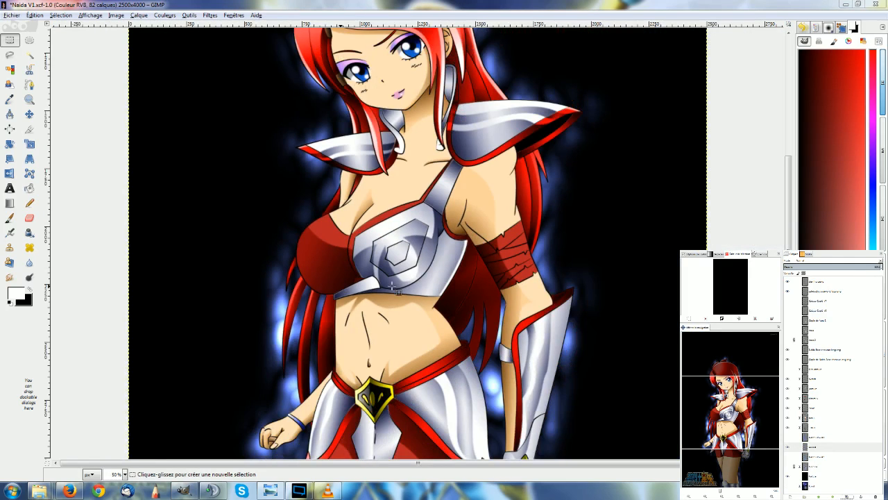
pyautogui.scroll(3, 393, 288)
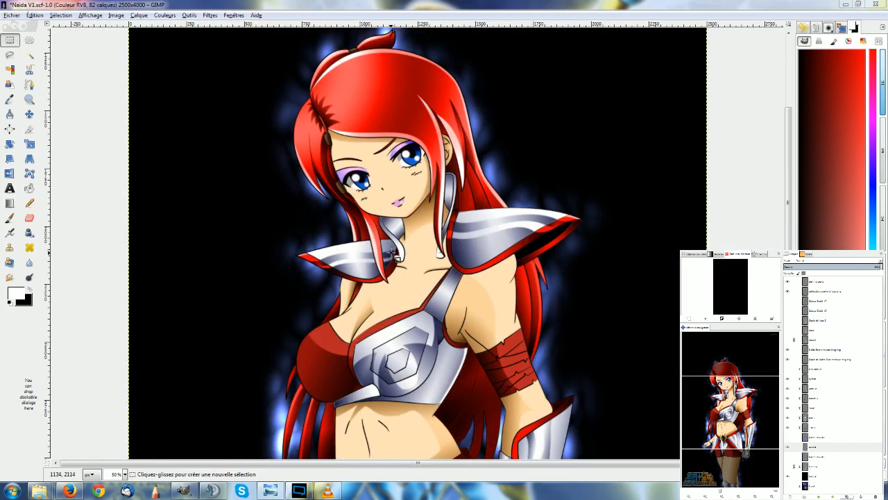
pyautogui.scroll(-1, 421, 238)
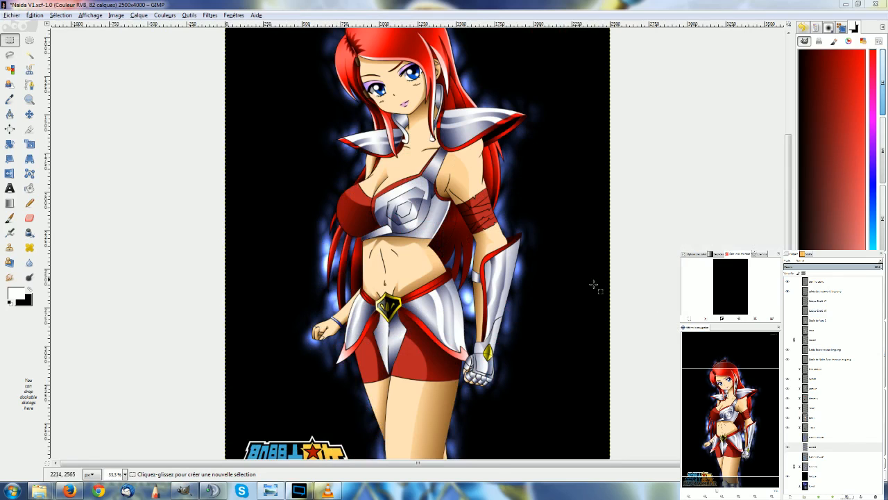
pyautogui.scroll(3, 358, 261)
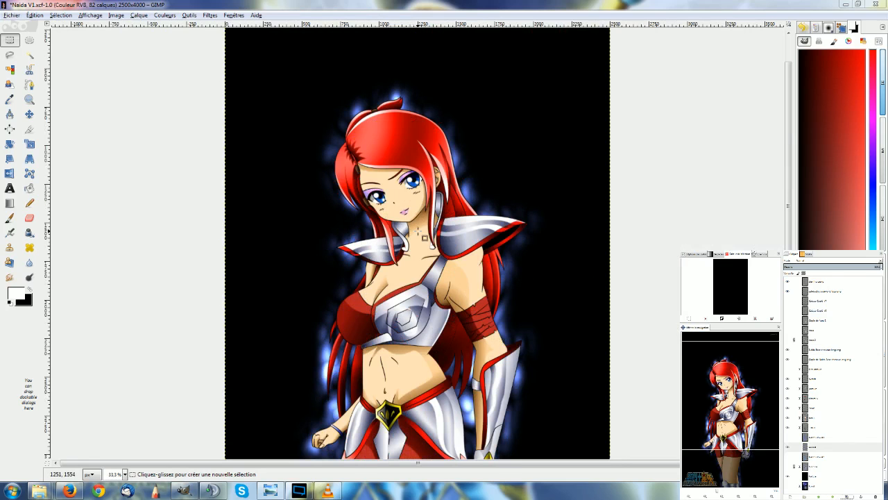
pyautogui.scroll(-3, 424, 237)
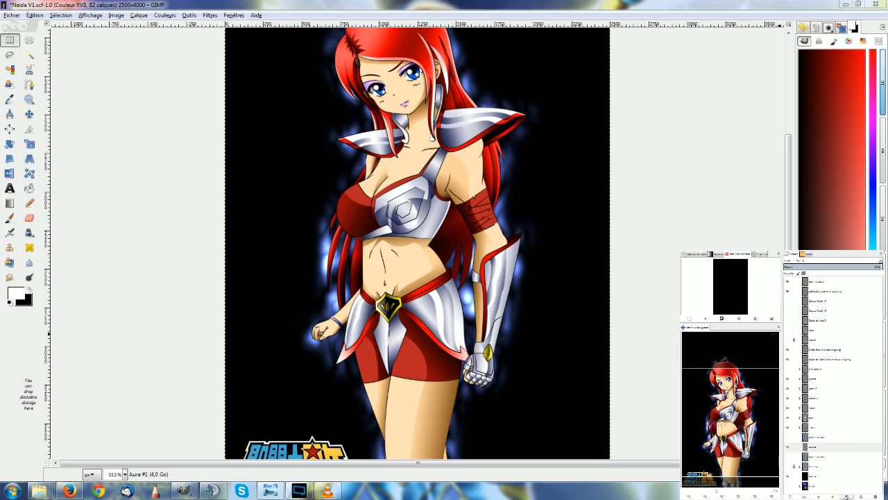
pyautogui.click(846, 496)
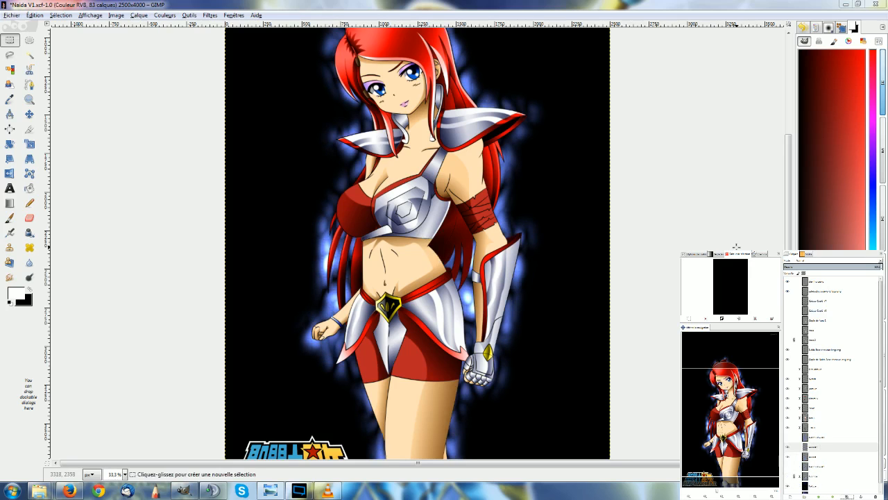
# Step: Show the white Aura layer and try a Gaussian blur on it with horizontal and vertical radii of 100
pyautogui.click(787, 331)
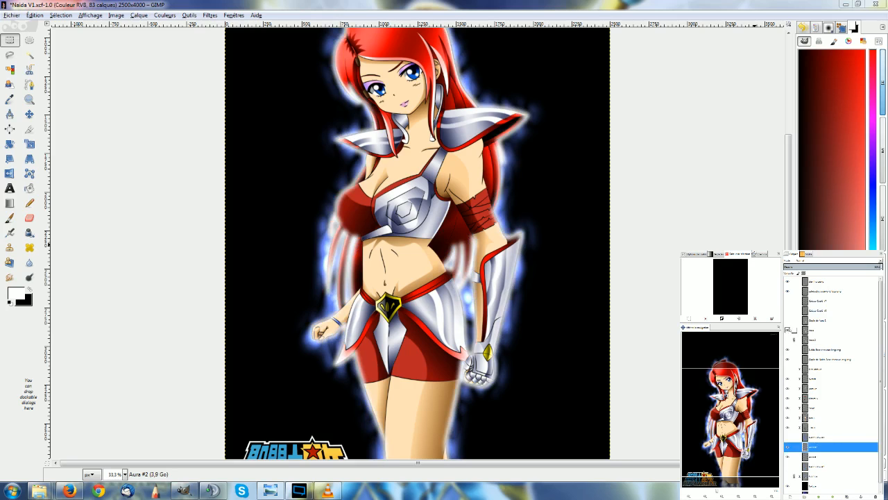
pyautogui.click(801, 330)
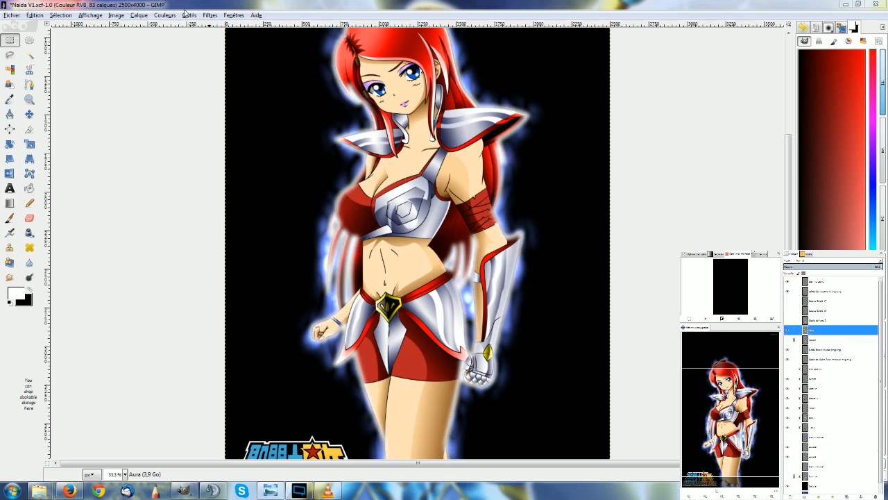
pyautogui.click(209, 15)
pyautogui.moveTo(248, 72)
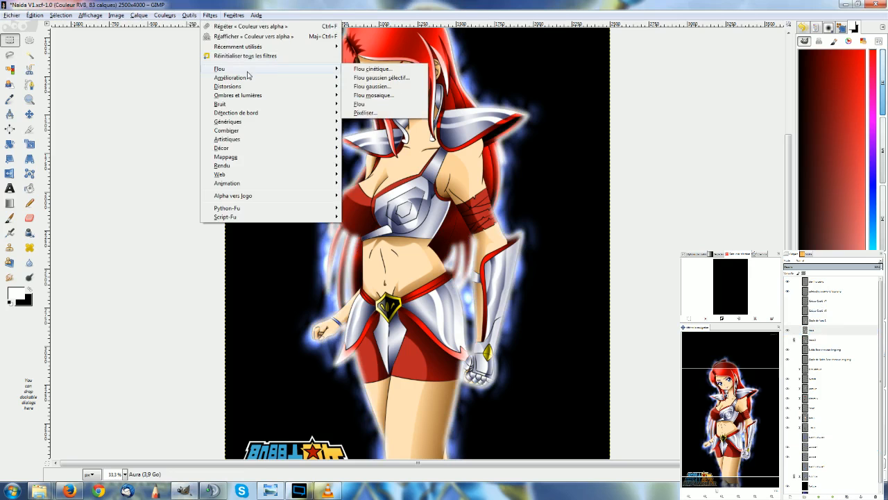
pyautogui.click(373, 86)
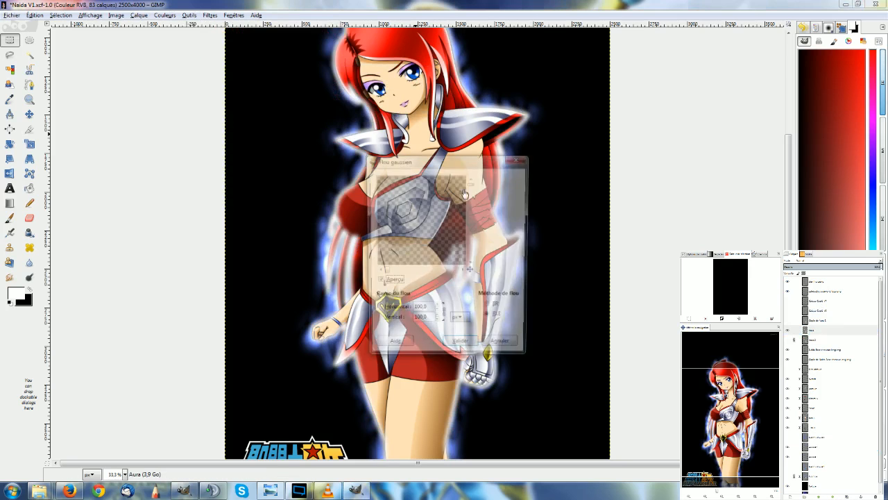
pyautogui.click(461, 348)
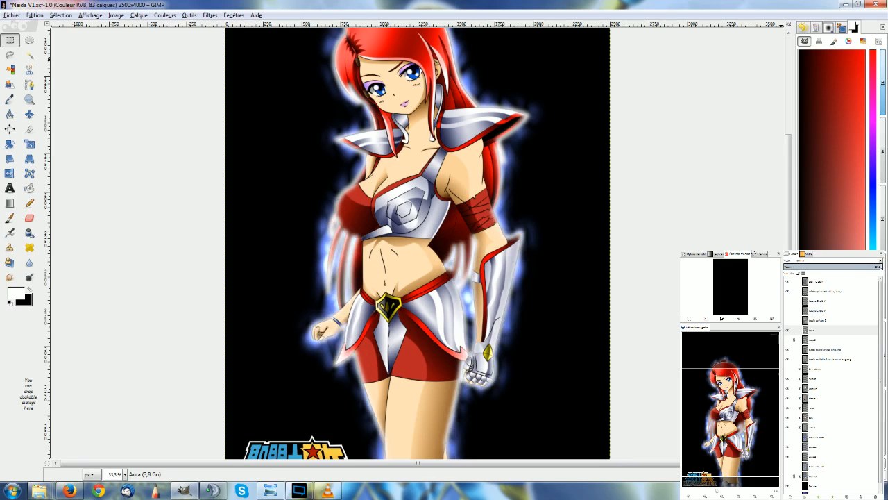
# Step: Change the Aura layer's blending mode and compare the glow with the Aura 2 layer shown and hidden
pyautogui.click(808, 350)
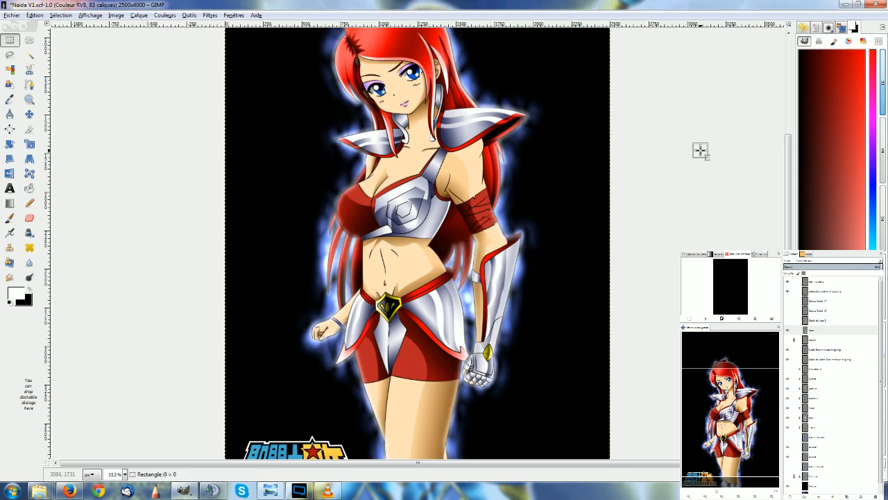
pyautogui.press('1')
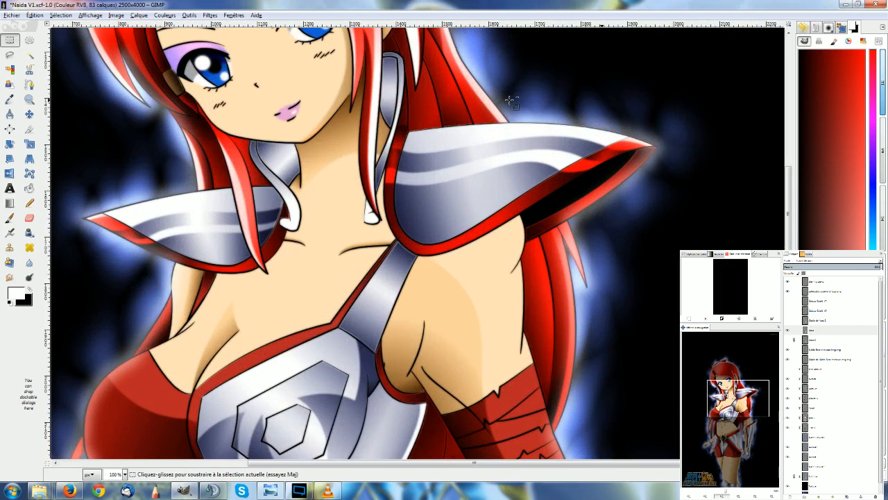
pyautogui.click(787, 339)
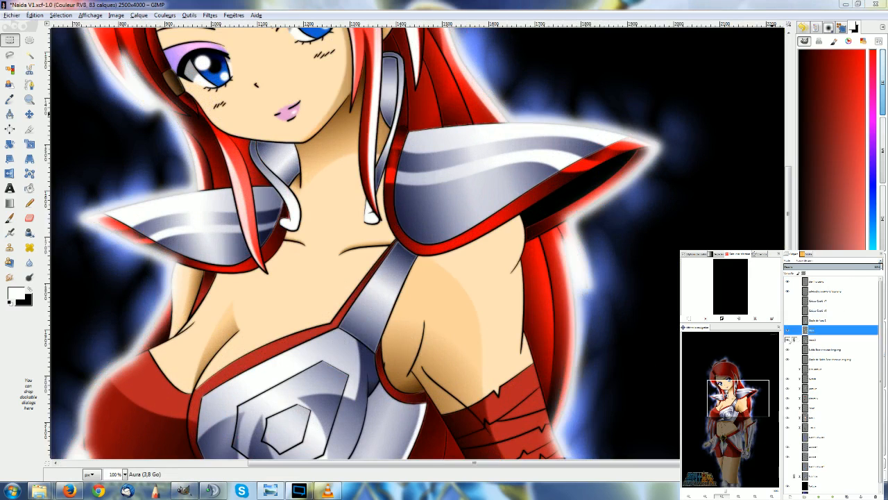
pyautogui.scroll(-3, 509, 148)
pyautogui.scroll(-2, 618, 146)
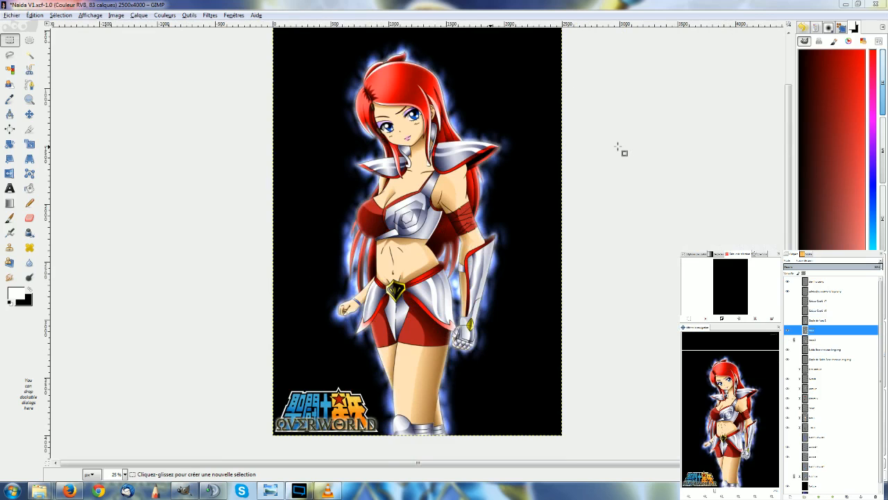
pyautogui.scroll(1, 487, 187)
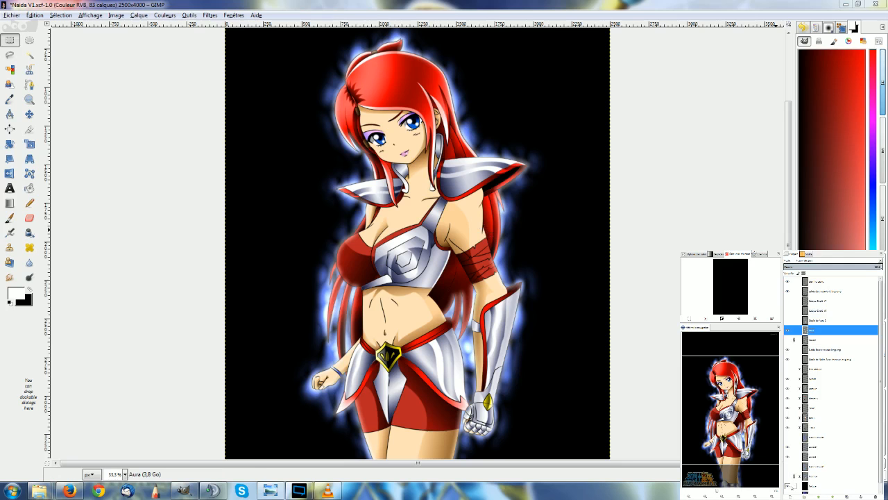
# Step: Compare the glow with the black background layer hidden and shown, with the Aura layer as the active layer
pyautogui.click(788, 485)
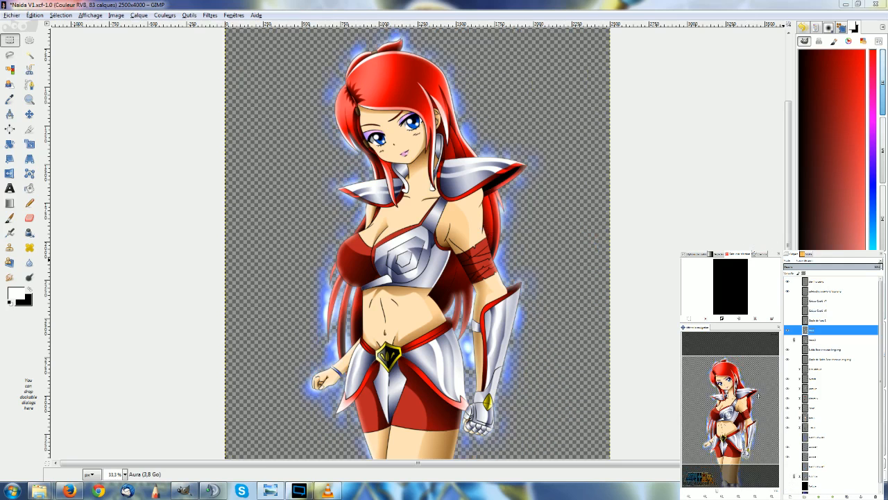
pyautogui.click(789, 485)
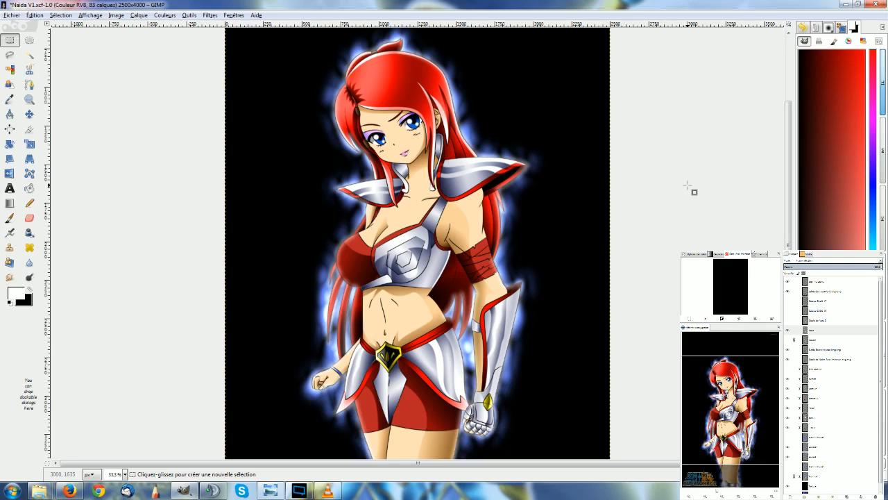
pyautogui.click(794, 330)
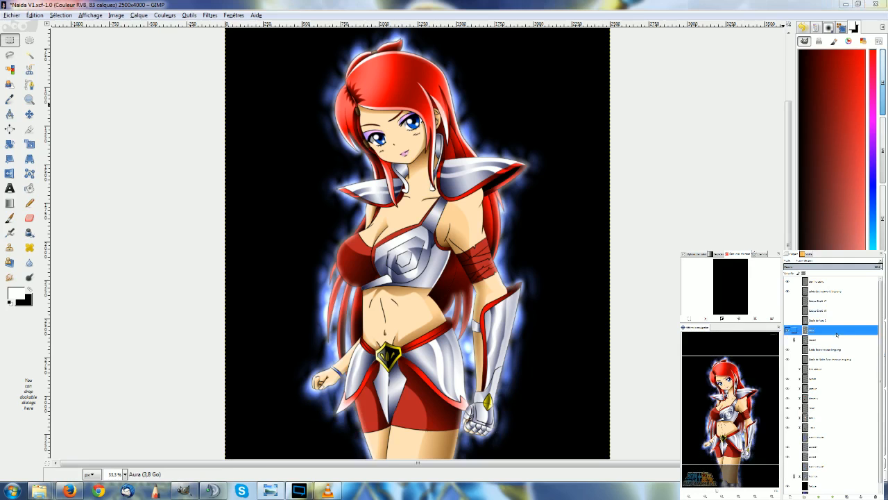
# Step: Preview each of the two hidden blue glow layers below the character in turn, hiding each again to compare the aura
pyautogui.scroll(-1, 791, 369)
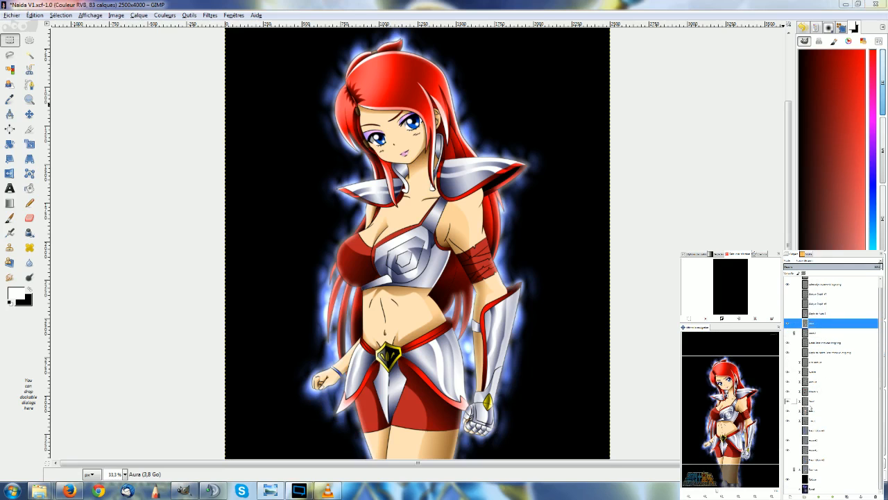
pyautogui.click(788, 431)
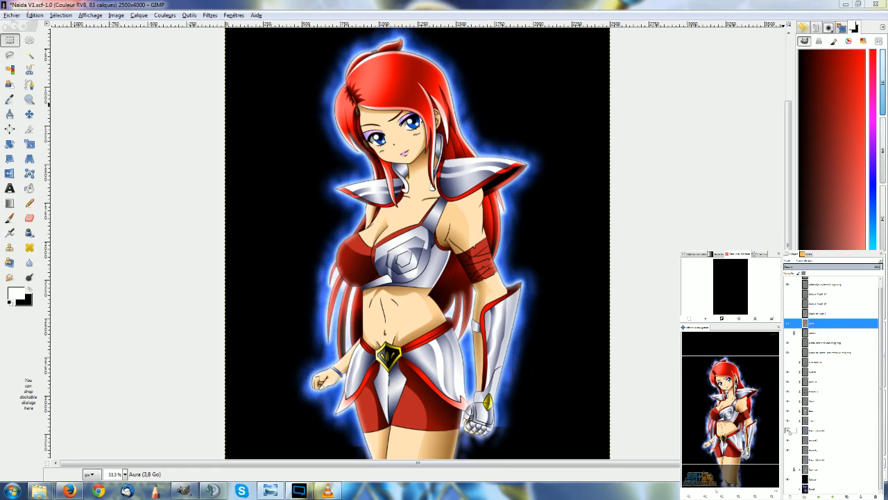
pyautogui.click(789, 431)
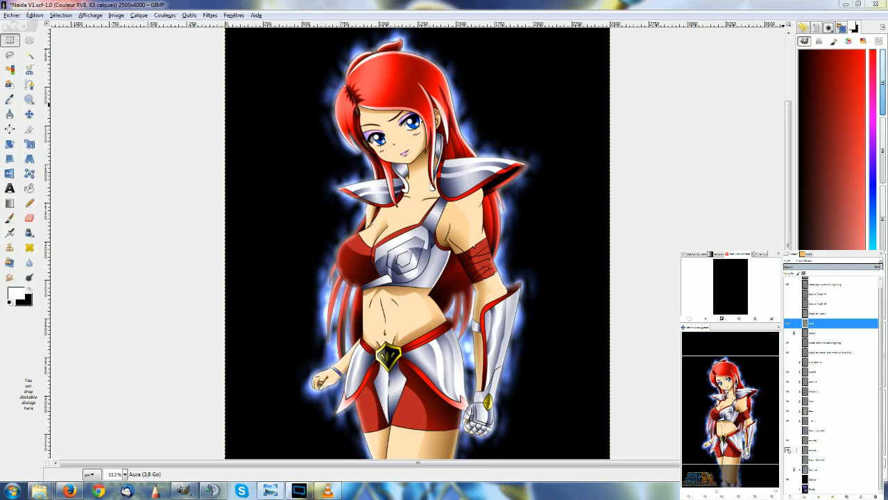
pyautogui.click(788, 459)
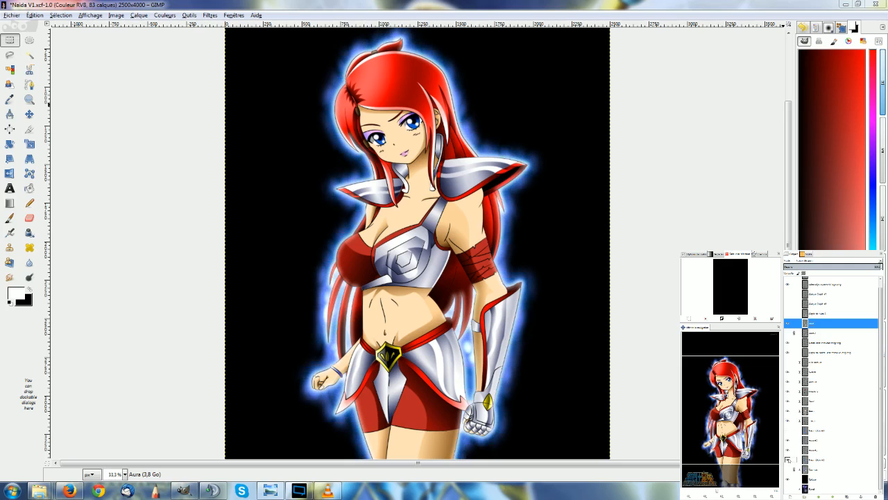
pyautogui.click(788, 460)
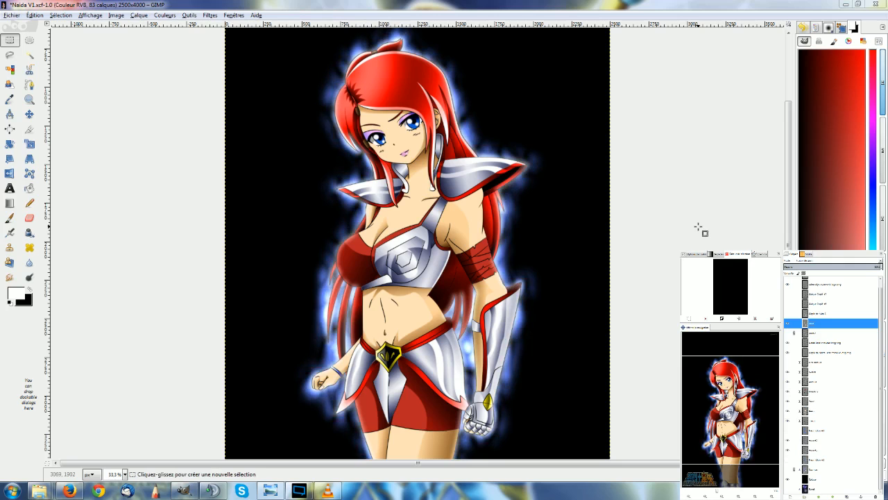